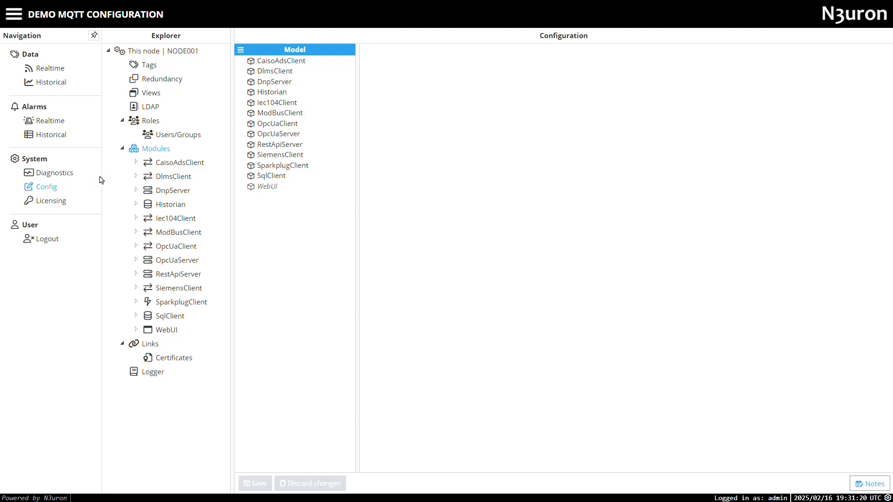
Create a new module named MqttClient in the Modules model.
{"action": "left_click", "coordinate": [241, 49]}
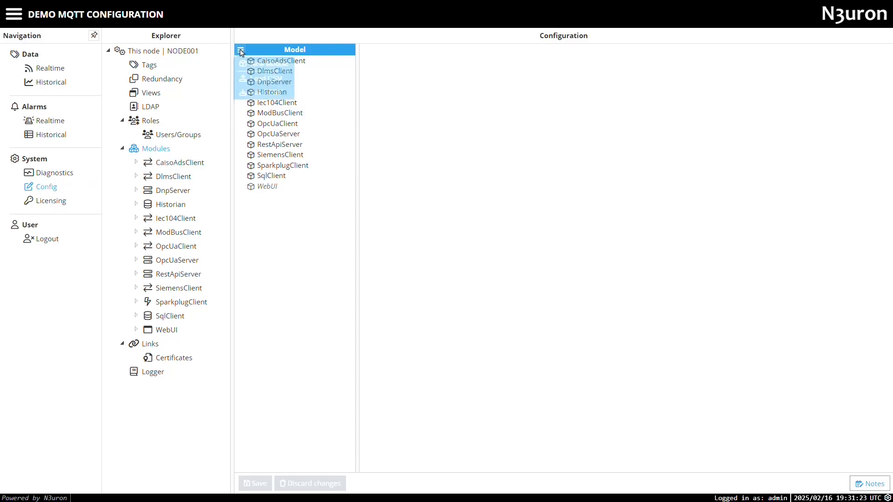
{"action": "left_click", "coordinate": [251, 69]}
{"action": "type", "text": "M"}
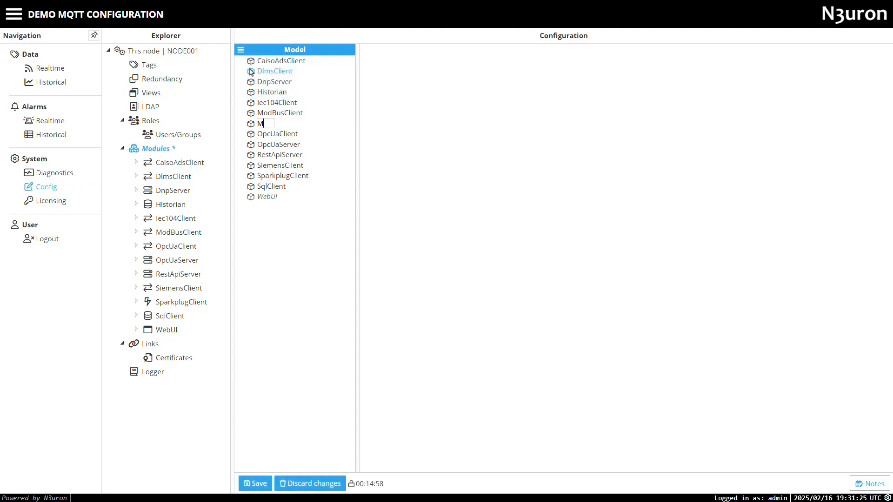
{"action": "type", "text": "qttClient"}
{"action": "key", "text": "Return"}
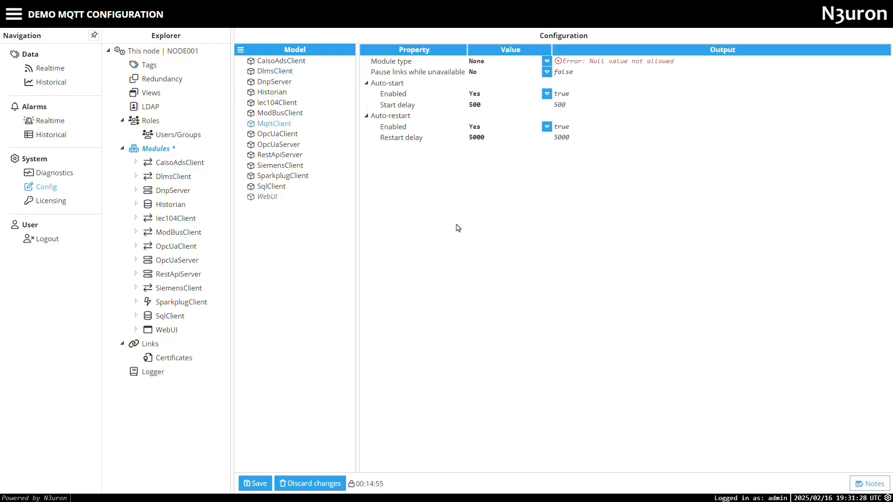
Set the new module's type to MqttClient and save the module configuration.
{"action": "left_click", "coordinate": [547, 61]}
{"action": "scroll", "coordinate": [504, 173], "scroll_direction": "down", "scroll_amount": 3}
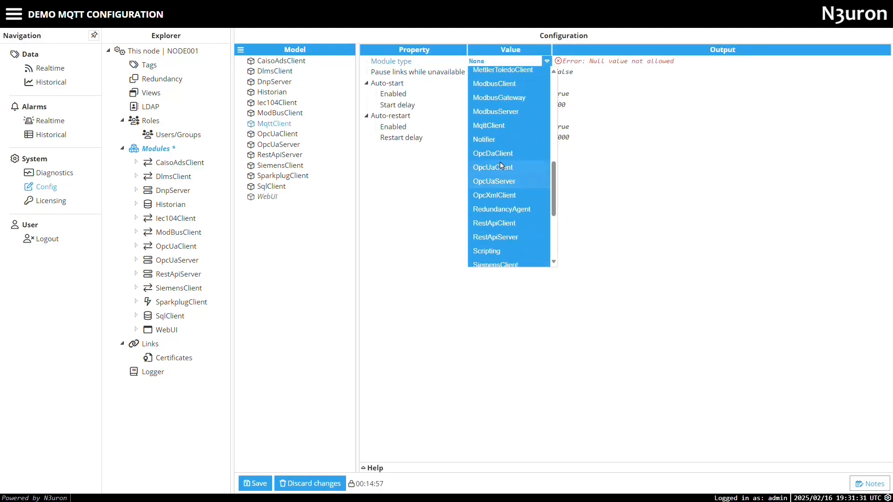
{"action": "left_click", "coordinate": [488, 125]}
{"action": "left_click", "coordinate": [259, 485]}
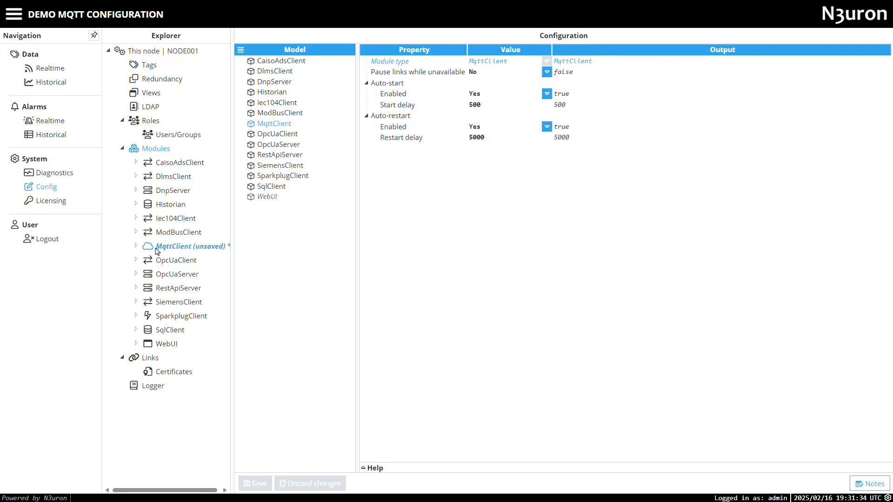
Add a new connection named mosquitto to the MqttClient module's model.
{"action": "left_click", "coordinate": [158, 248]}
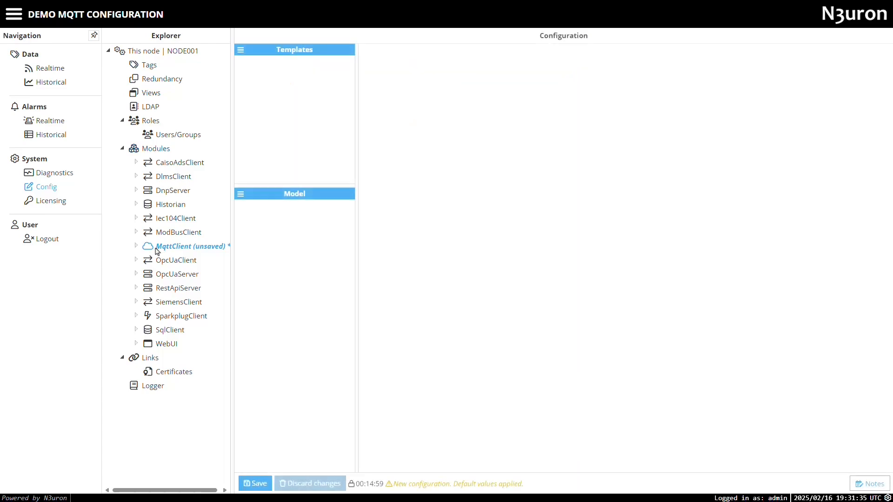
{"action": "left_click", "coordinate": [238, 196]}
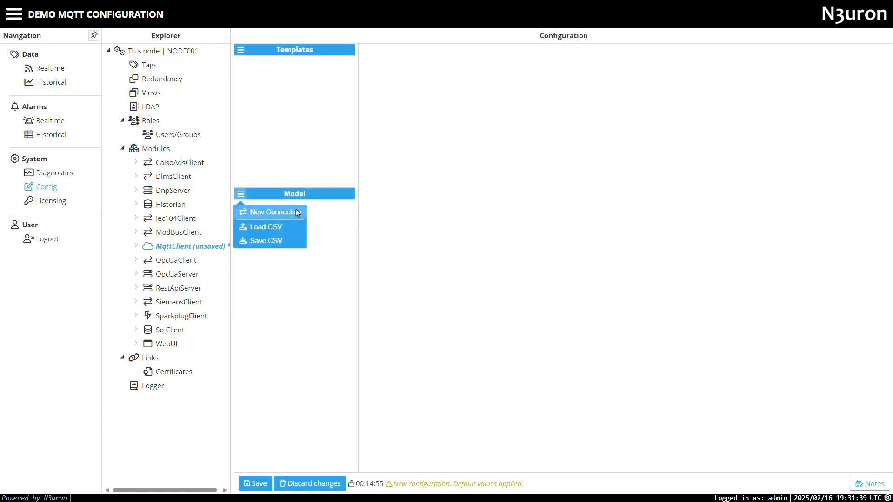
{"action": "left_click", "coordinate": [283, 213]}
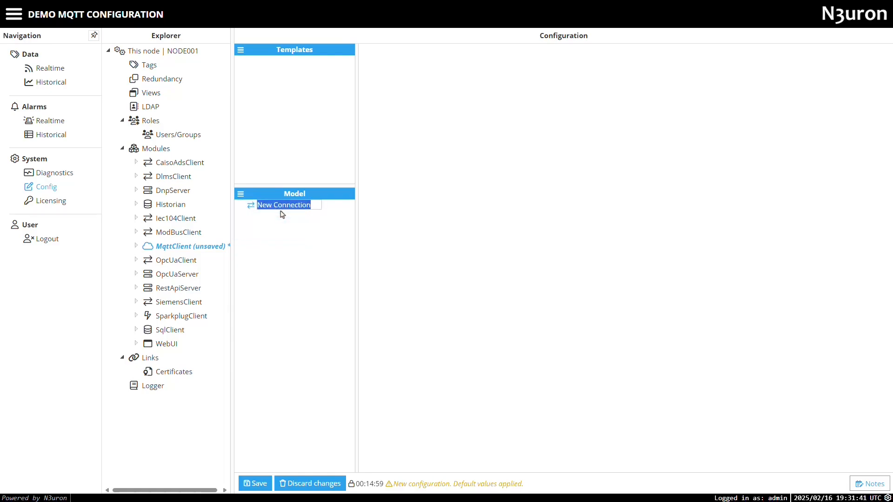
{"action": "type", "text": "mosquitto"}
{"action": "key", "text": "Return"}
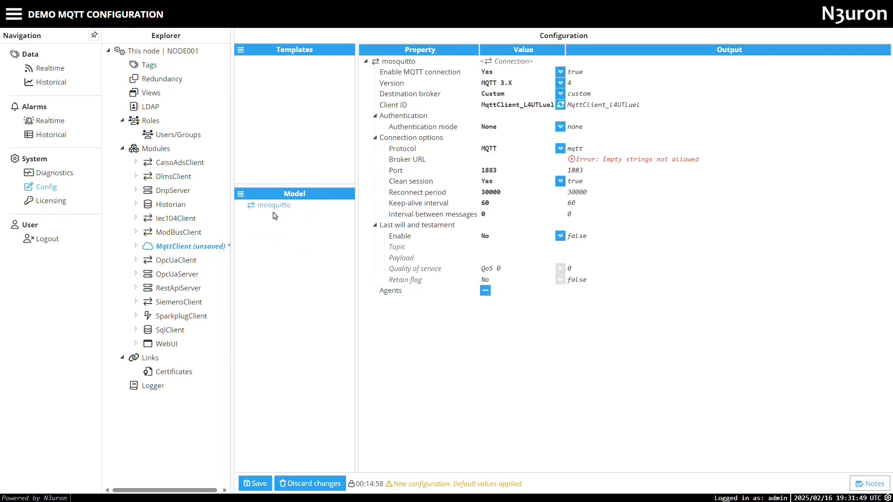
Show the help for the mosquitto connection's version property and set the version to MQTT 5.
{"action": "left_click", "coordinate": [561, 84]}
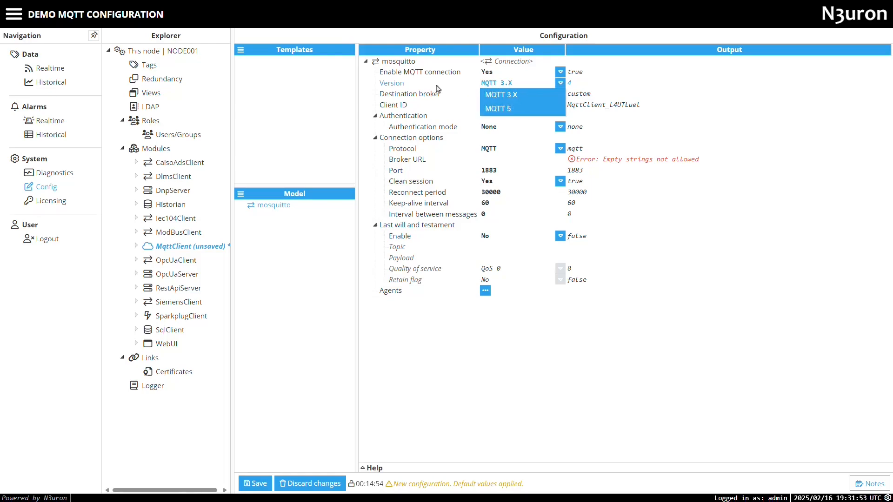
{"action": "left_click", "coordinate": [377, 468]}
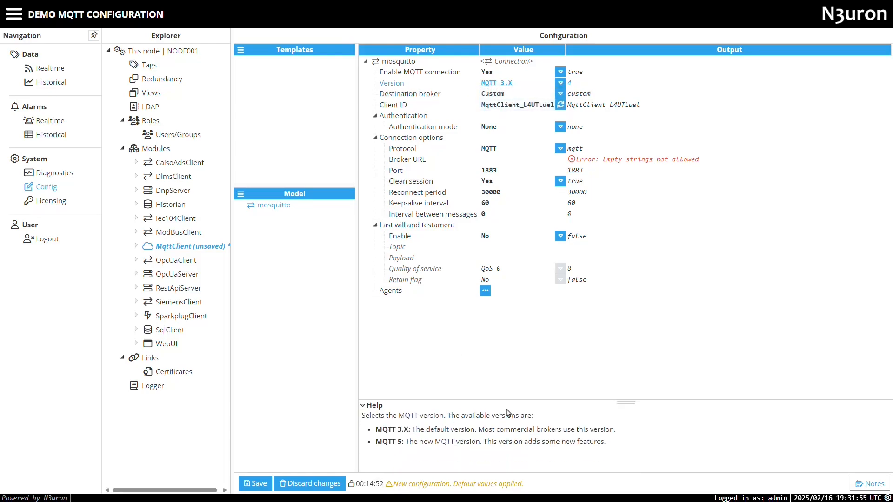
{"action": "left_click", "coordinate": [537, 87]}
{"action": "left_click", "coordinate": [529, 106]}
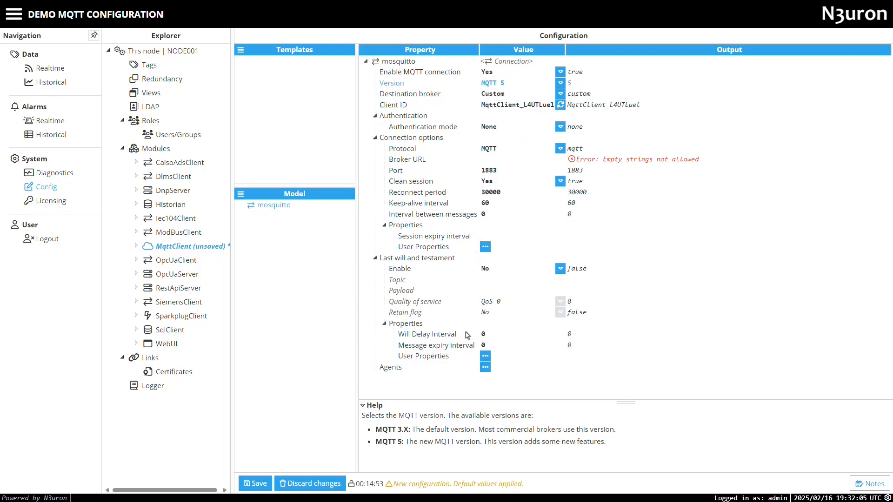
Check the additional MQTT 5 user properties and set the connection's version back to MQTT 3.X.
{"action": "left_click", "coordinate": [485, 249]}
{"action": "left_click", "coordinate": [485, 248]}
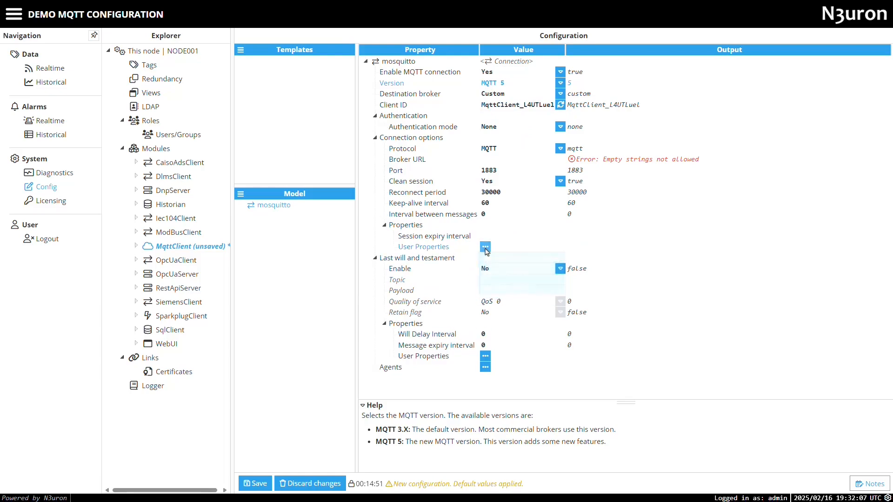
{"action": "left_click", "coordinate": [485, 367]}
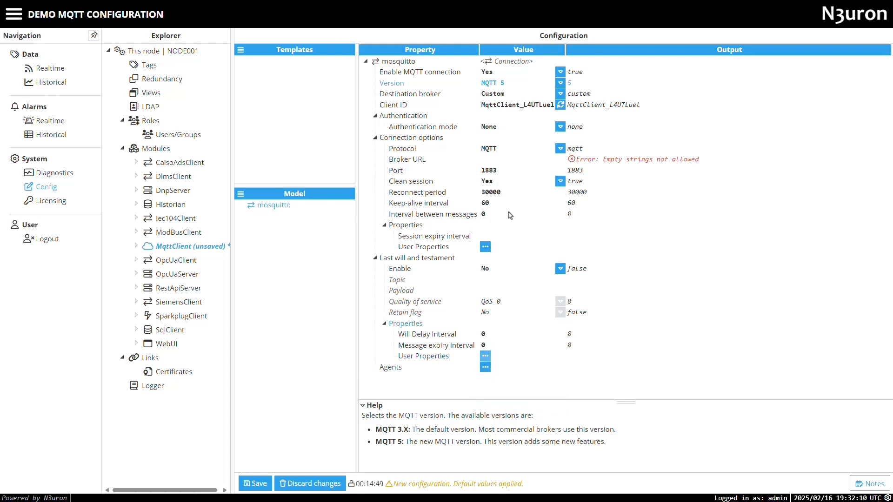
{"action": "left_click", "coordinate": [509, 86]}
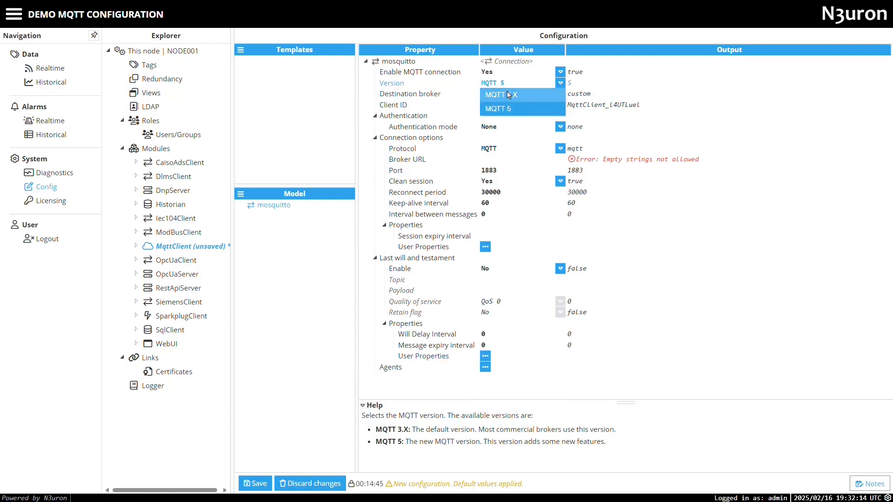
{"action": "left_click", "coordinate": [508, 95]}
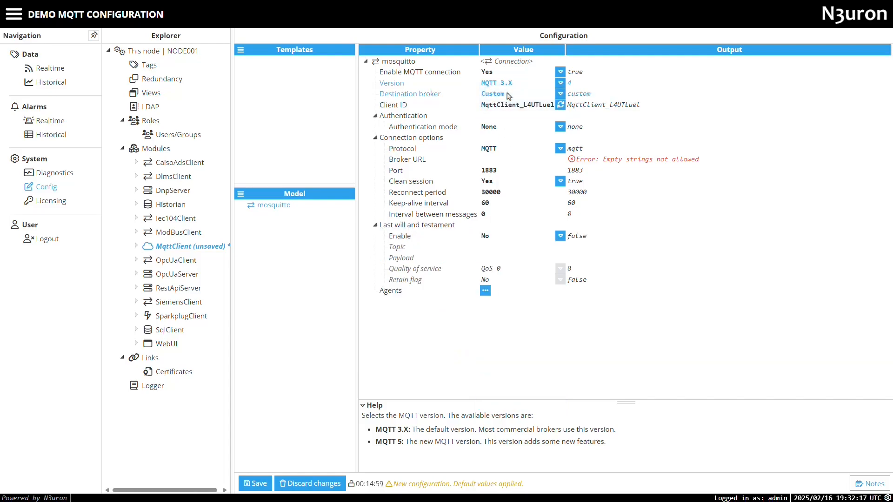
Set the destination broker to Azure IoT Hub and inspect its username and password authentication fields.
{"action": "left_click", "coordinate": [561, 94]}
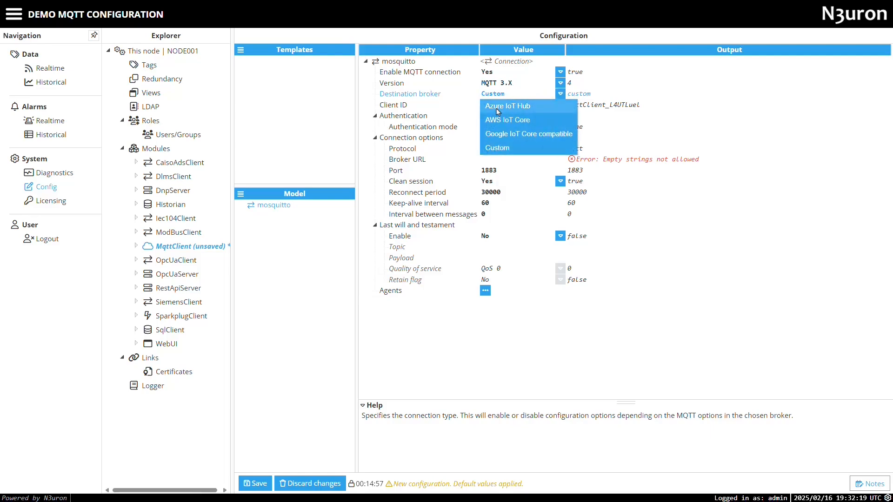
{"action": "left_click", "coordinate": [501, 108]}
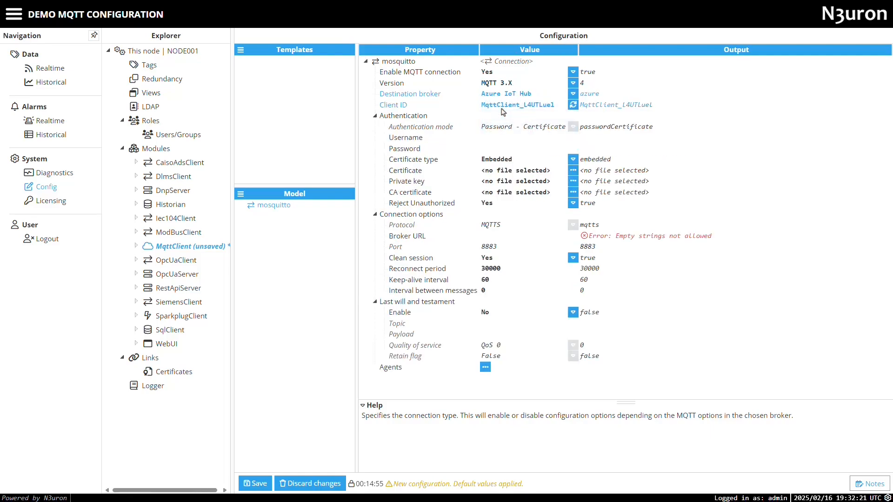
{"action": "left_click", "coordinate": [497, 140]}
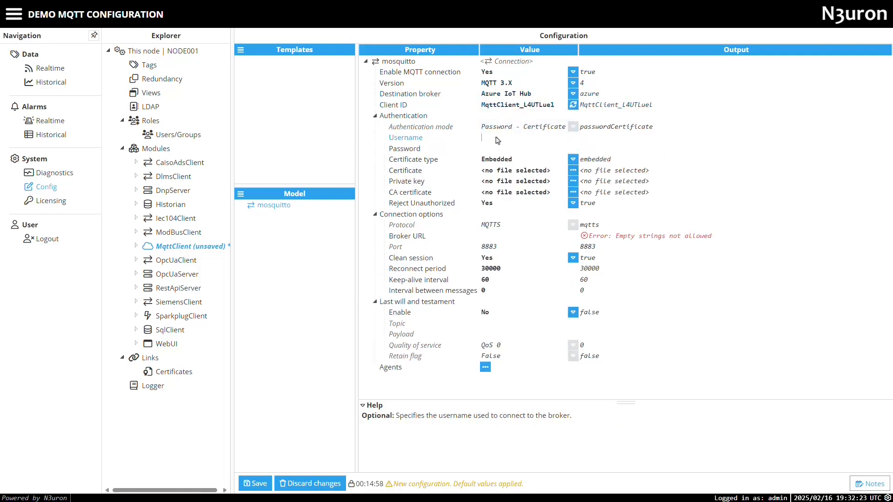
{"action": "left_click", "coordinate": [497, 146]}
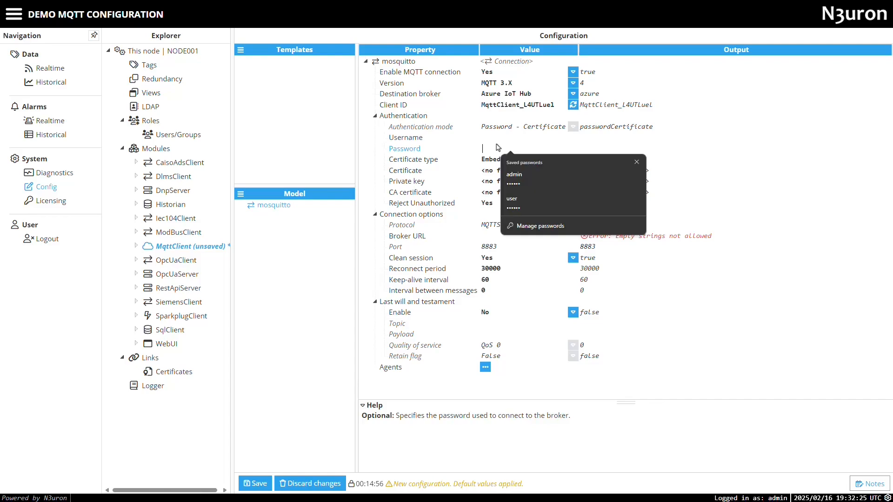
{"action": "left_click", "coordinate": [496, 141]}
Try AWS IoT Core and Google IoT Core compatible as the destination broker, and set it back to Custom.
{"action": "left_click", "coordinate": [505, 97]}
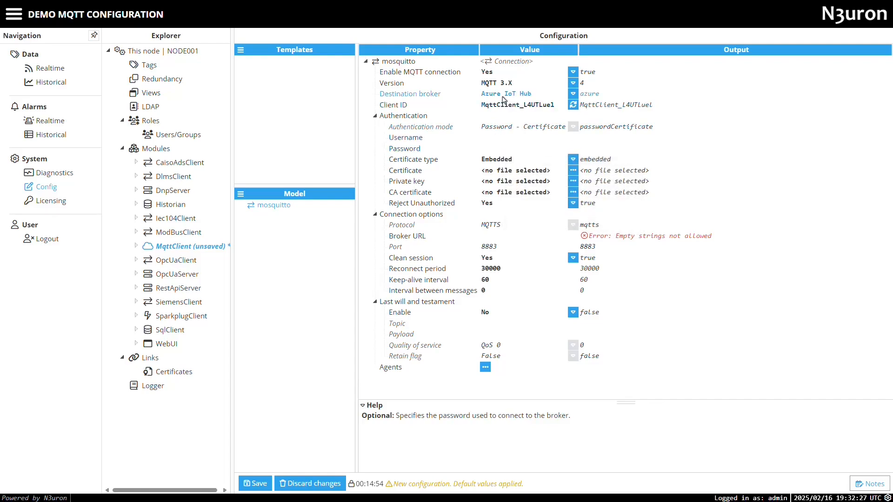
{"action": "left_click", "coordinate": [501, 120]}
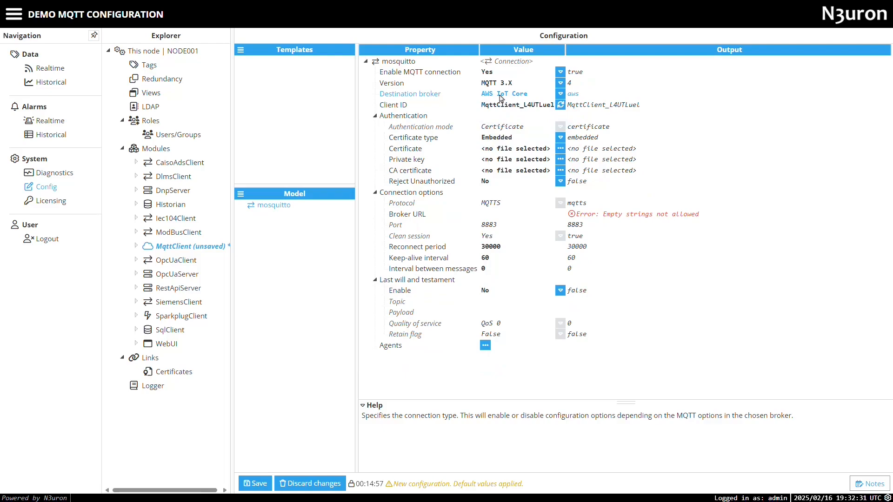
{"action": "left_click", "coordinate": [501, 98]}
{"action": "left_click", "coordinate": [496, 132]}
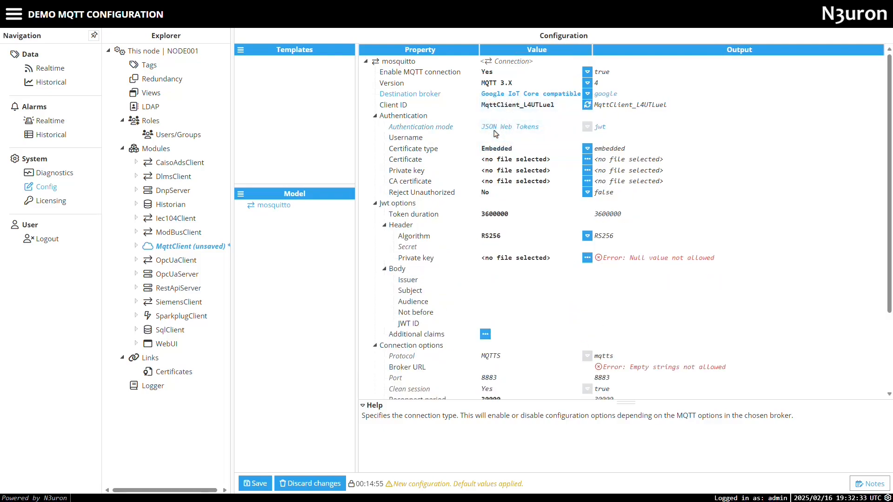
{"action": "left_click", "coordinate": [501, 98]}
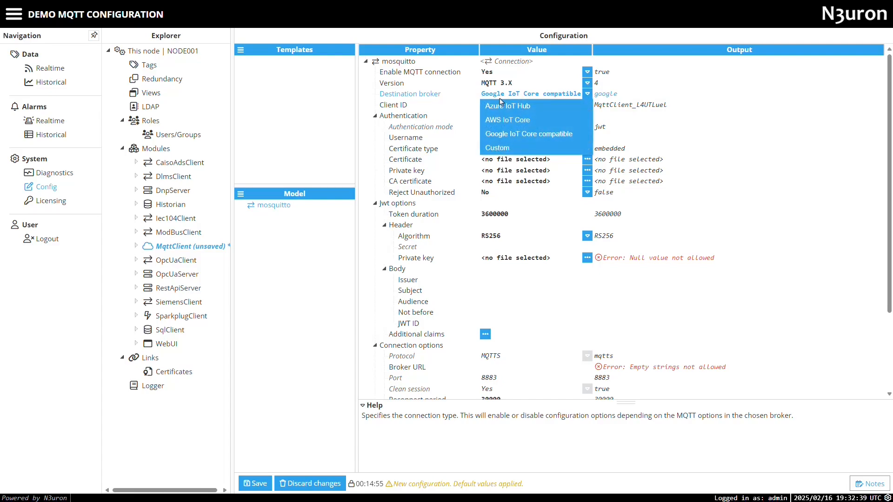
{"action": "left_click", "coordinate": [493, 148]}
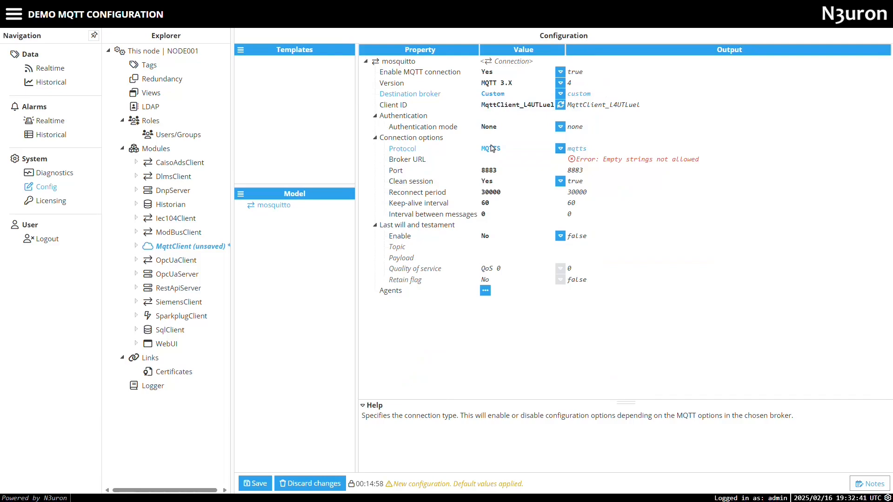
View the help for the client ID and generate a new random client ID several times.
{"action": "left_click", "coordinate": [486, 107]}
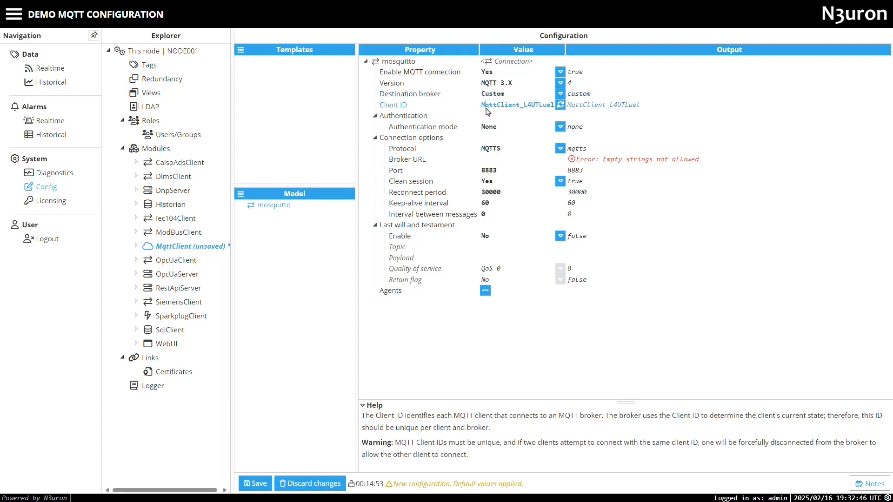
{"action": "left_click", "coordinate": [561, 105]}
{"action": "left_click", "coordinate": [561, 105]}
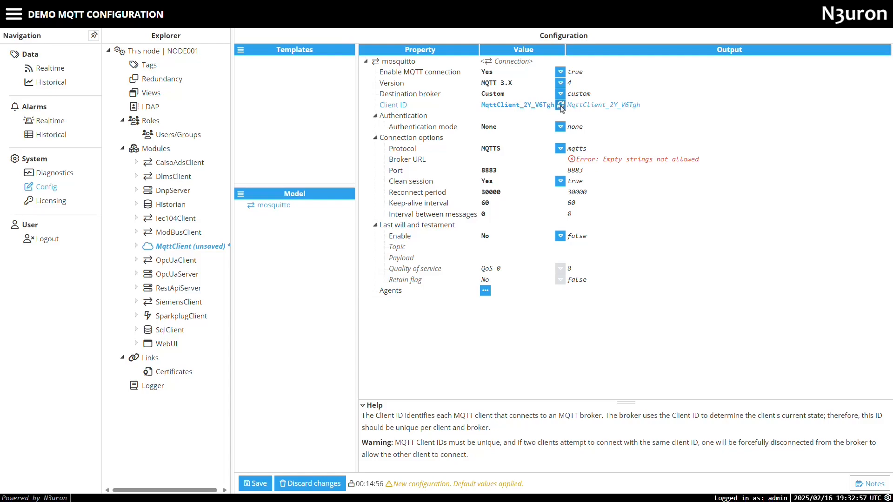
{"action": "left_click", "coordinate": [561, 105]}
{"action": "left_click", "coordinate": [561, 105]}
{"action": "left_click", "coordinate": [561, 105]}
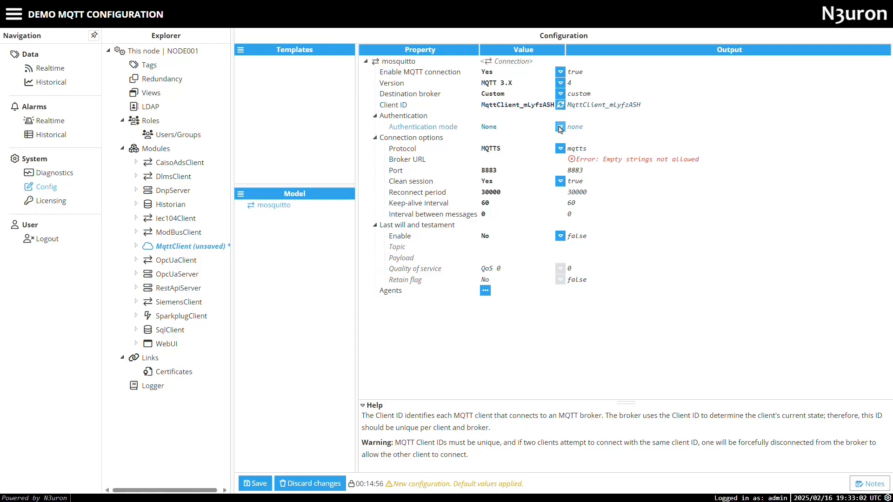
Set the authentication mode to Password and view the help for the username property.
{"action": "left_click", "coordinate": [560, 127]}
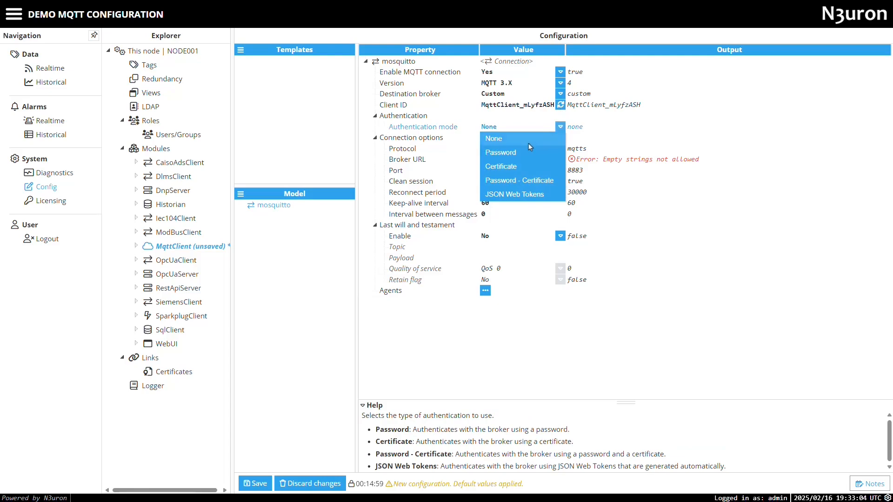
{"action": "left_click", "coordinate": [506, 152]}
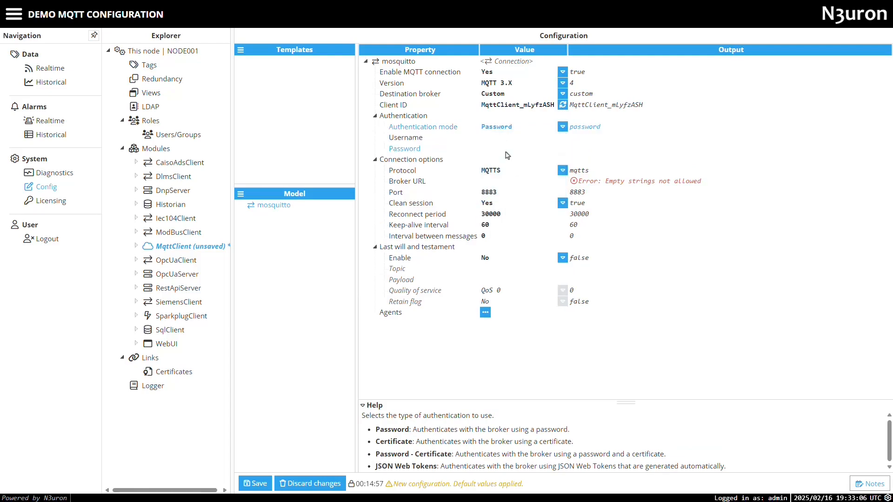
{"action": "left_click", "coordinate": [484, 139]}
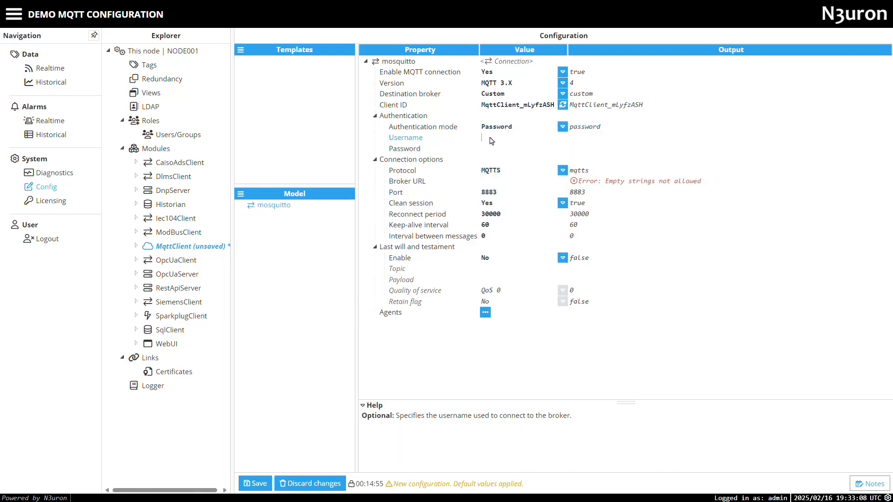
Set the authentication mode to Certificate and the certificate type to File path.
{"action": "left_click", "coordinate": [495, 130]}
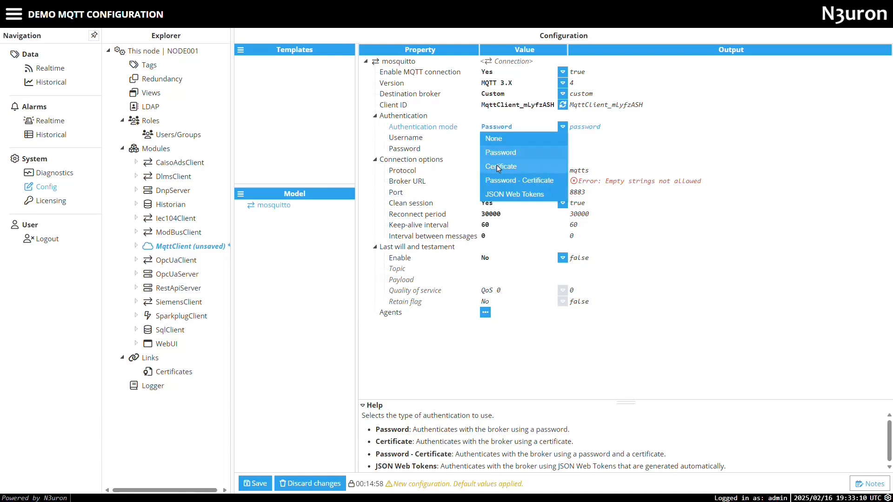
{"action": "left_click", "coordinate": [497, 166]}
{"action": "left_click", "coordinate": [498, 137]}
{"action": "left_click", "coordinate": [492, 160]}
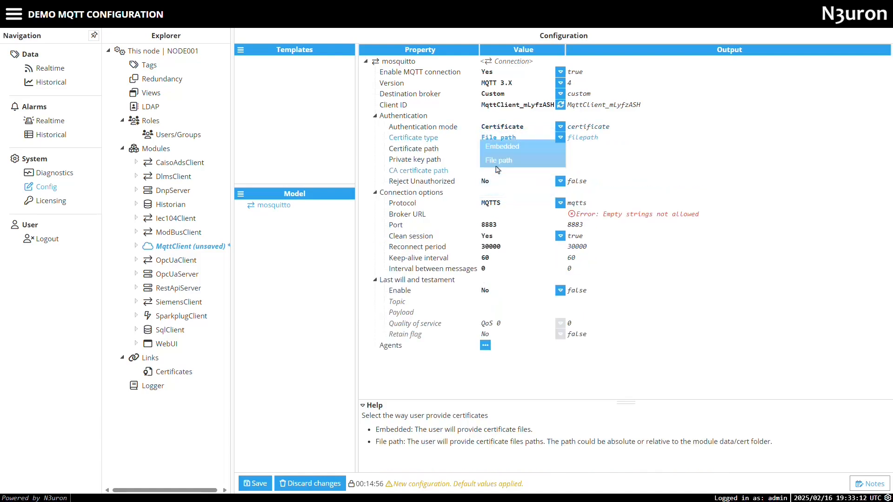
Try Password - Certificate and JSON Web Tokens as the authentication mode of the mosquitto connection.
{"action": "left_click", "coordinate": [501, 127]}
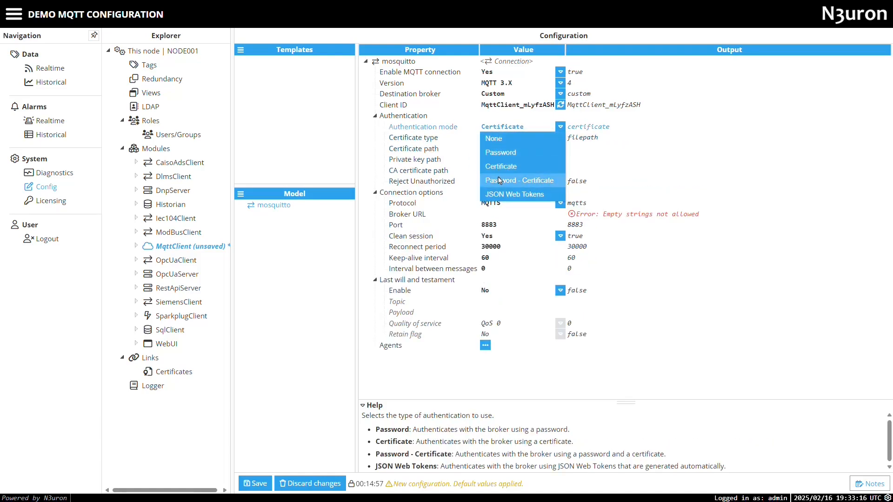
{"action": "left_click", "coordinate": [502, 178]}
{"action": "left_click", "coordinate": [504, 128]}
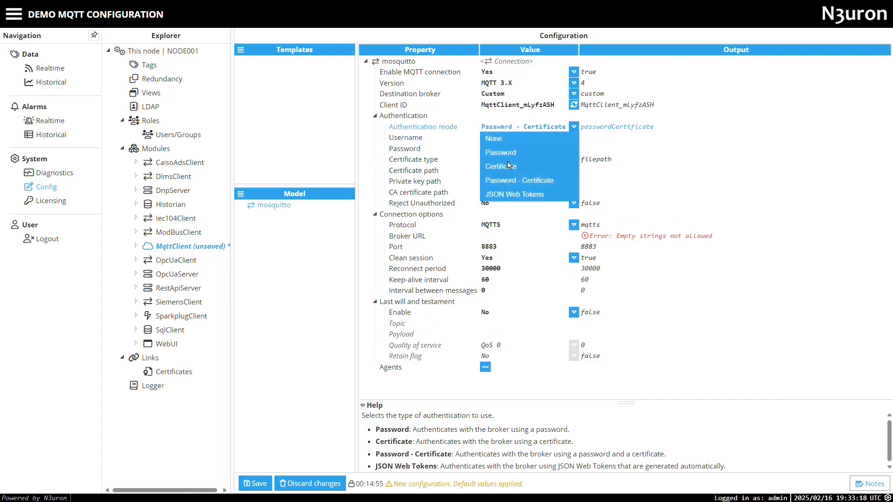
{"action": "left_click", "coordinate": [497, 199]}
Examine the JWT options, including the token duration, the available signing algorithms and the additional claims.
{"action": "scroll", "coordinate": [493, 154], "scroll_direction": "down", "scroll_amount": 3}
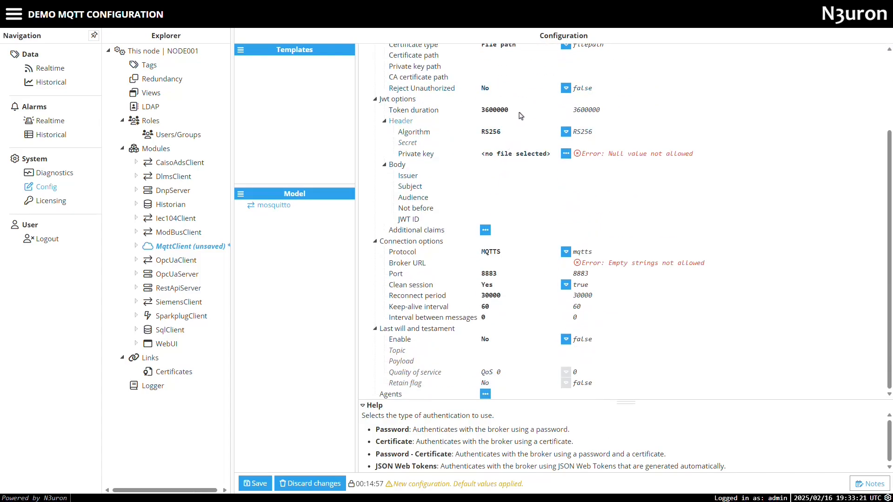
{"action": "left_click", "coordinate": [485, 112]}
{"action": "left_click", "coordinate": [566, 132]}
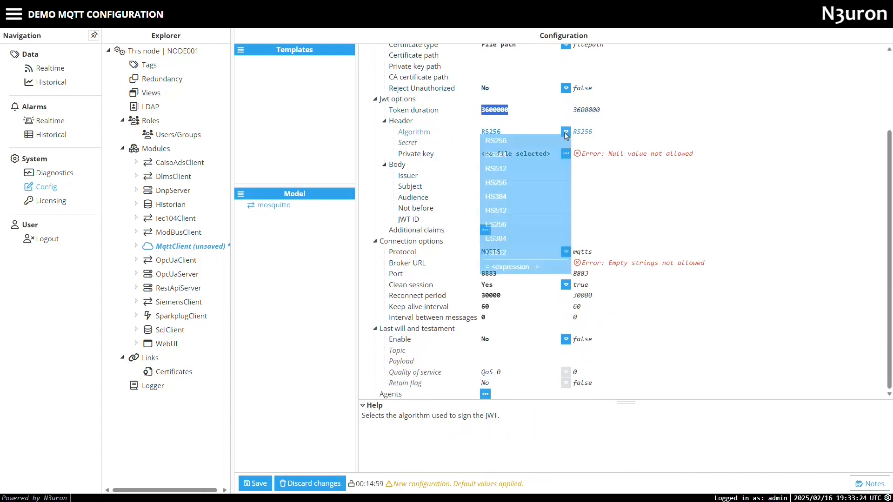
{"action": "left_click", "coordinate": [566, 132]}
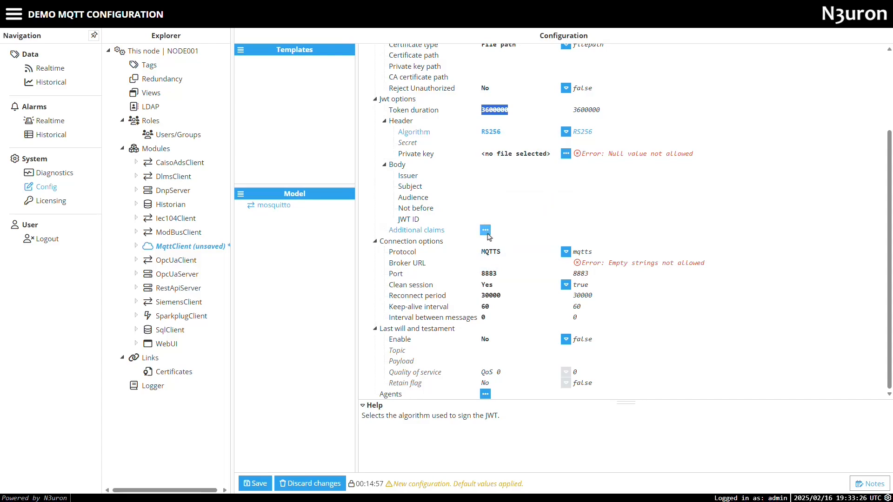
{"action": "left_click", "coordinate": [485, 230]}
{"action": "scroll", "coordinate": [517, 134], "scroll_direction": "up", "scroll_amount": 3}
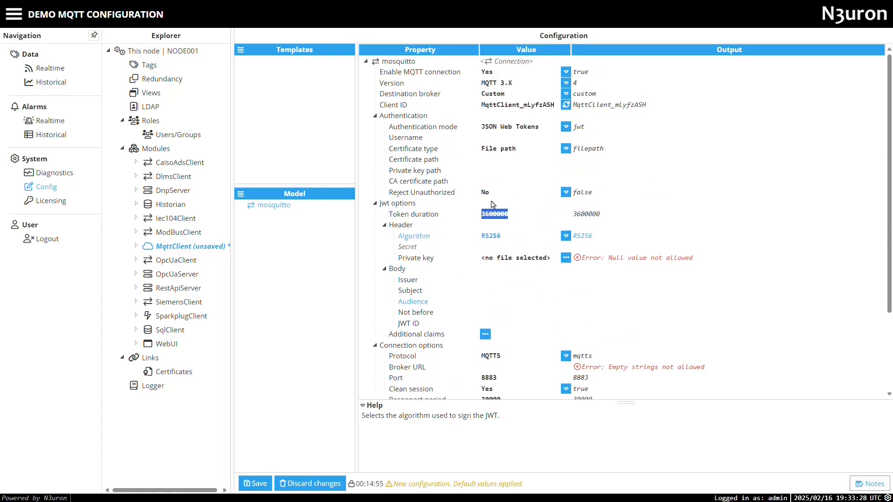
Set the authentication mode to Password - Certificate, the username to admin, and enter the broker password.
{"action": "left_click", "coordinate": [517, 133]}
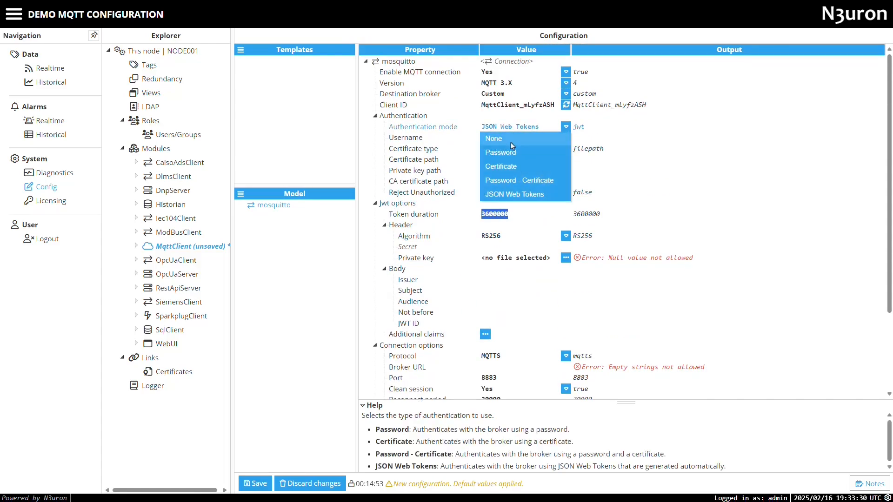
{"action": "left_click", "coordinate": [507, 180]}
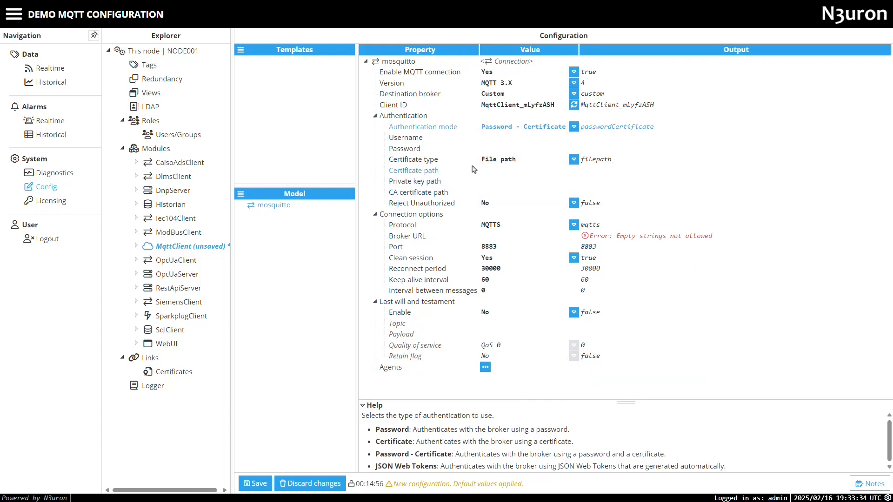
{"action": "left_click", "coordinate": [491, 139]}
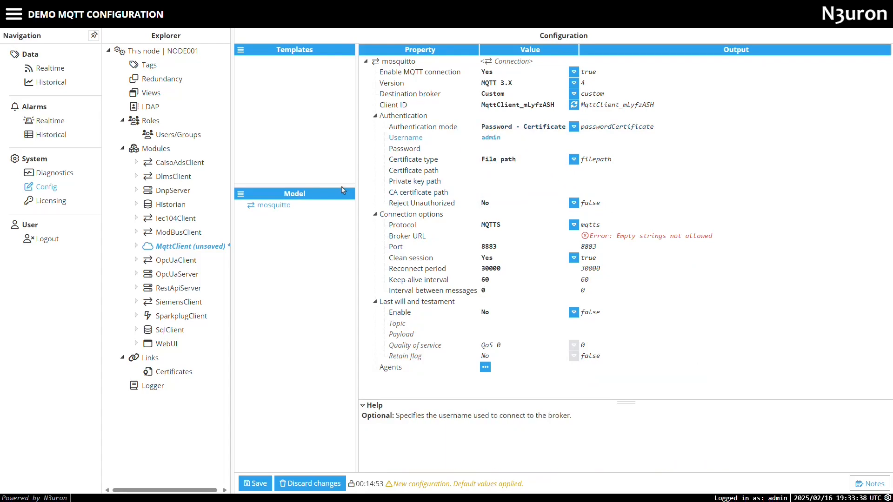
{"action": "left_click", "coordinate": [492, 147]}
{"action": "type", "text": "••••••••"}
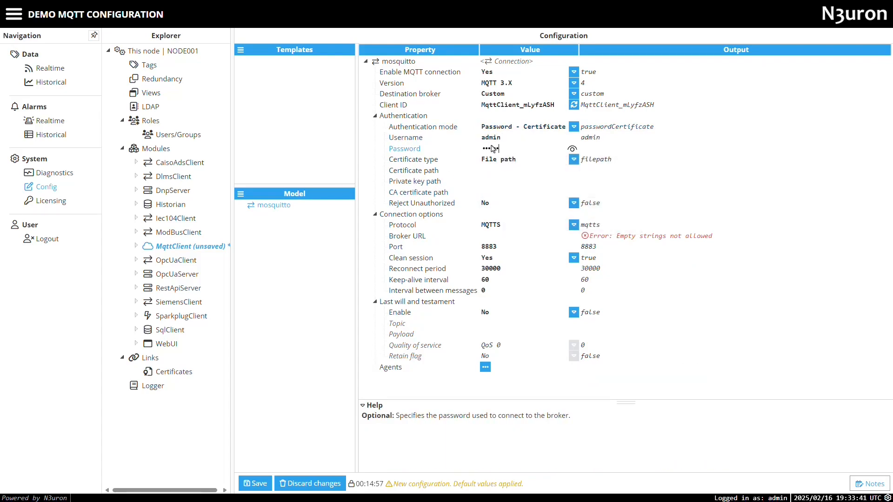
Set the certificate type to Embedded and load client.crt from the mosquitto certs folder as the certificate.
{"action": "left_click", "coordinate": [535, 161]}
{"action": "left_click", "coordinate": [523, 170]}
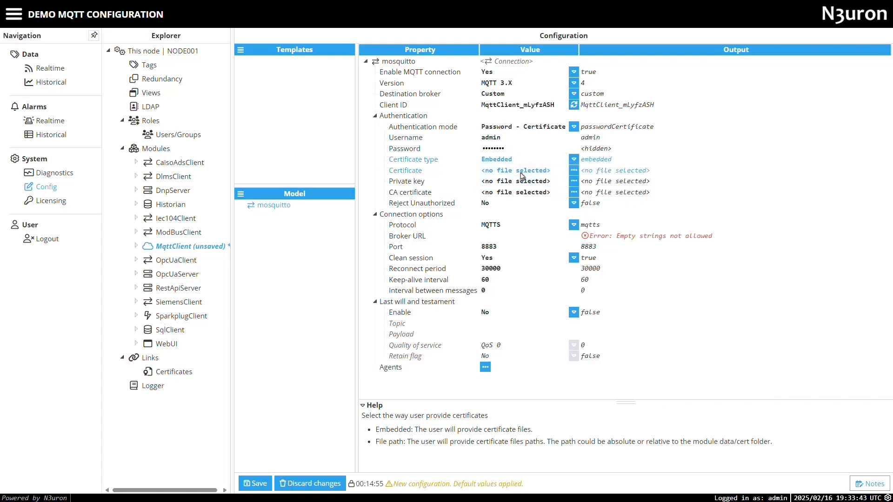
{"action": "left_click", "coordinate": [574, 172]}
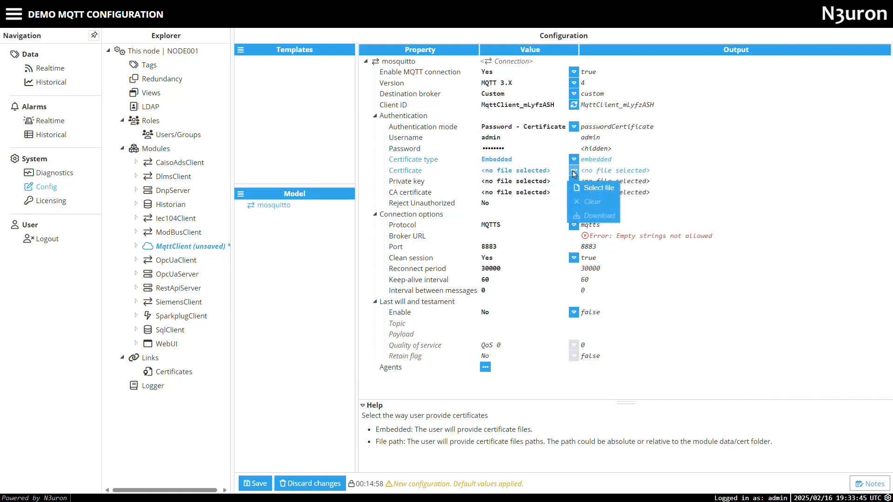
{"action": "left_click", "coordinate": [596, 188]}
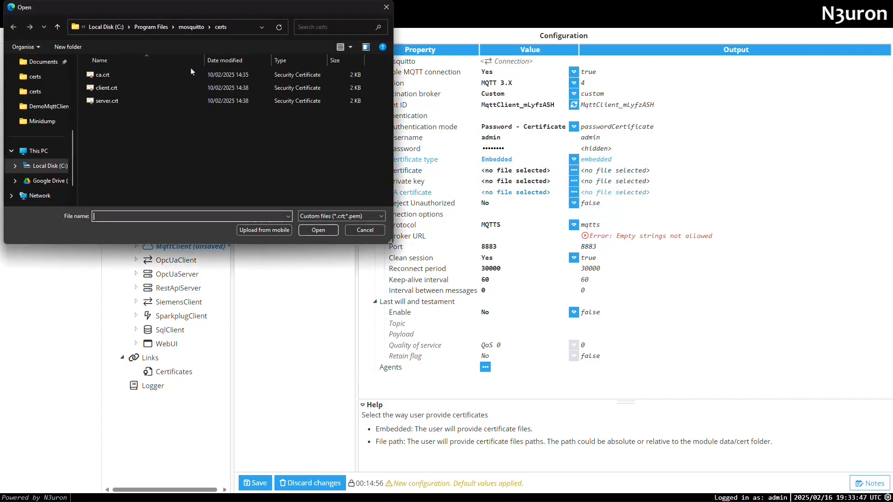
{"action": "left_click", "coordinate": [122, 87]}
{"action": "left_click", "coordinate": [319, 231]}
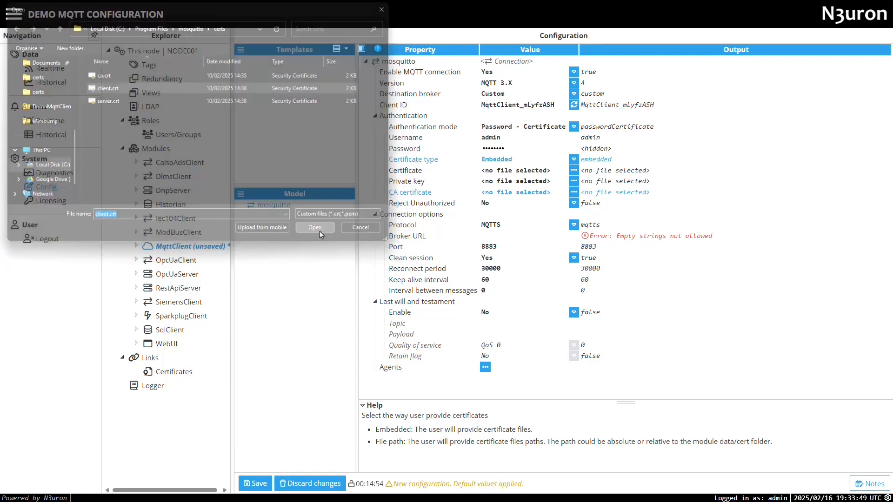
Load client.key from the mosquitto certs folder as the private key.
{"action": "left_click", "coordinate": [574, 182]}
{"action": "left_click", "coordinate": [595, 198]}
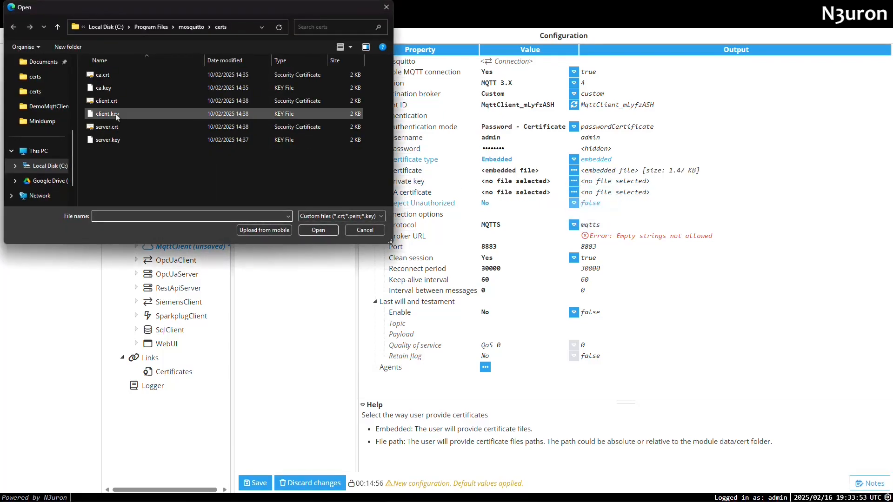
{"action": "left_click", "coordinate": [116, 116]}
{"action": "left_click", "coordinate": [319, 230]}
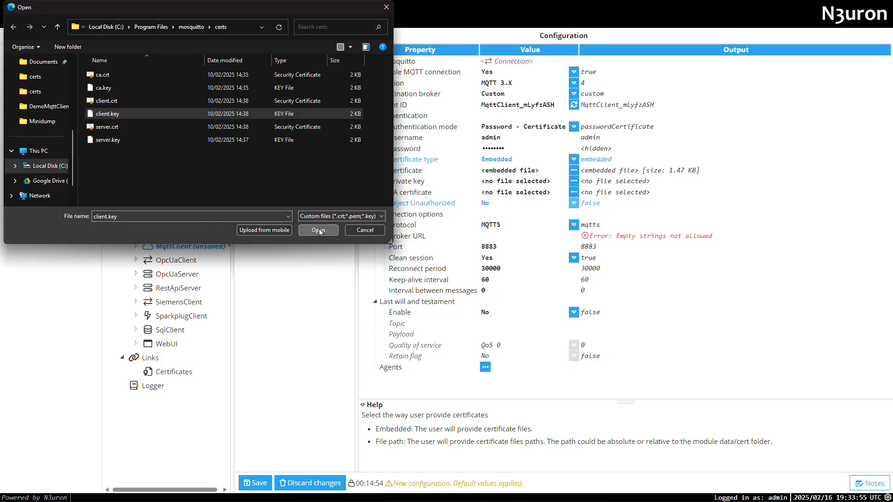
Load ca.crt from the mosquitto certs folder as the CA certificate.
{"action": "left_click", "coordinate": [574, 192]}
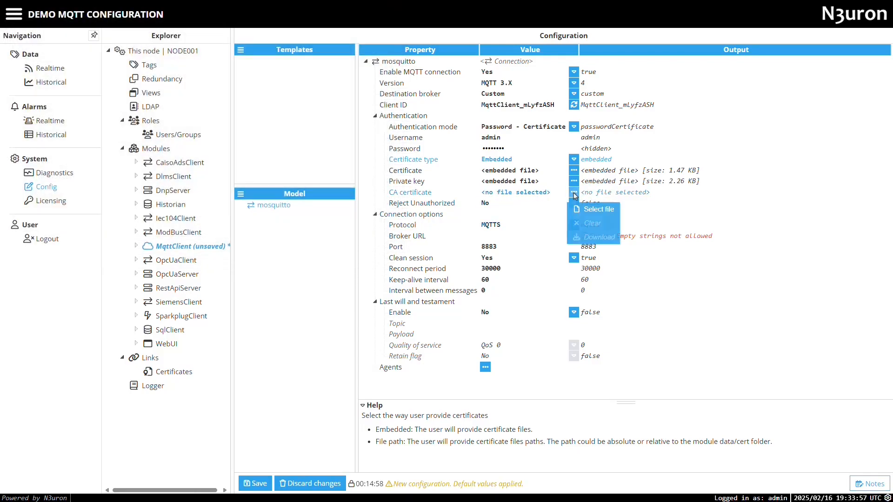
{"action": "left_click", "coordinate": [582, 211]}
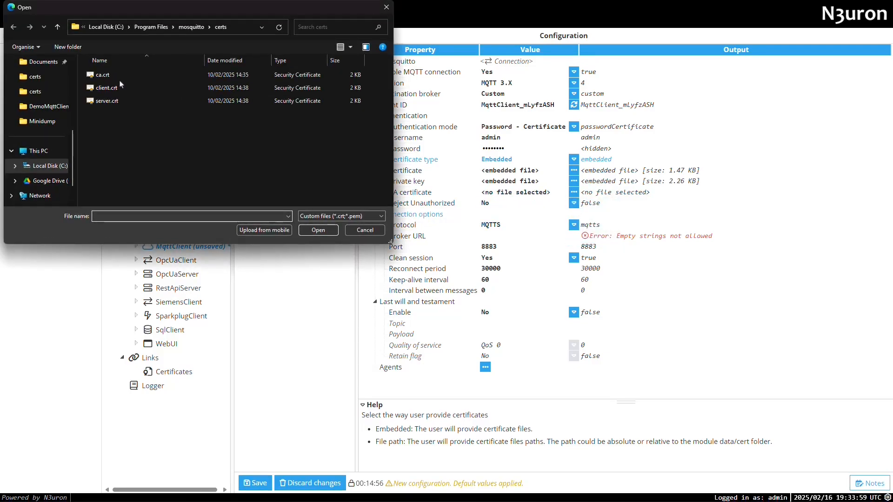
{"action": "left_click", "coordinate": [102, 74]}
{"action": "left_click", "coordinate": [319, 230]}
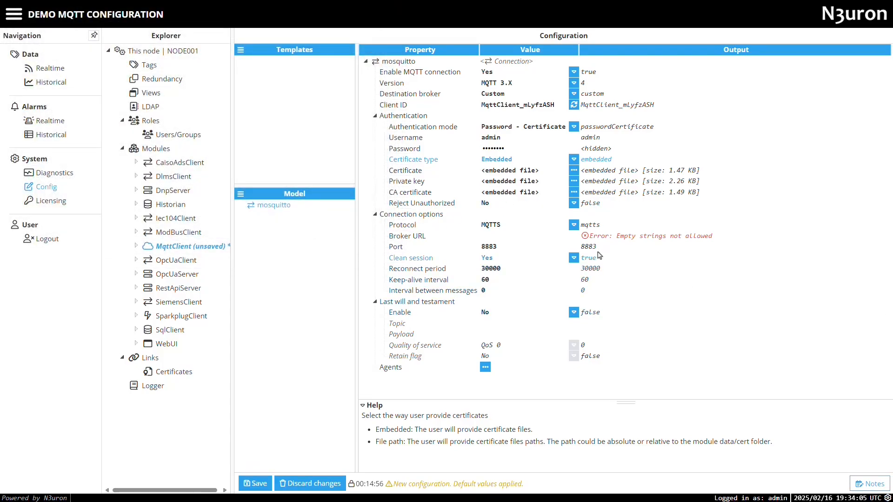
Try MQTT as the connection protocol, compare the default port with that of MQTTS, and set the protocol back to MQTTS.
{"action": "left_click", "coordinate": [508, 225]}
{"action": "left_click", "coordinate": [612, 227]}
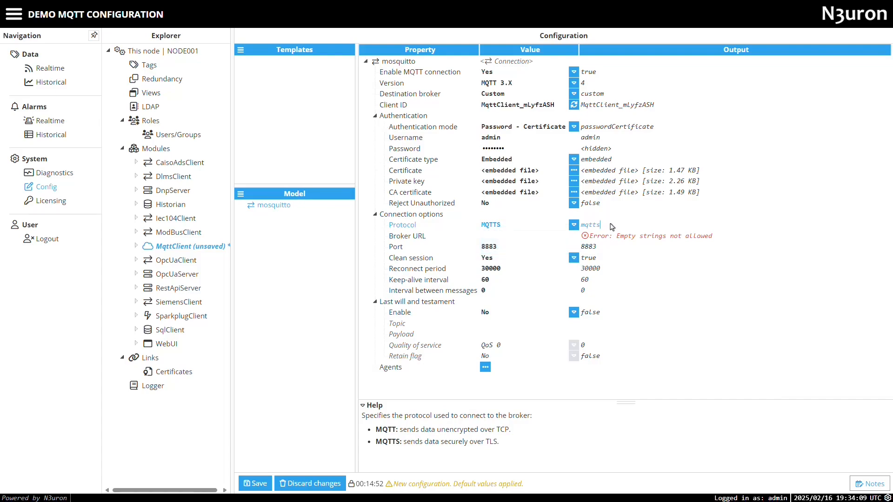
{"action": "left_click_drag", "start_coordinate": [612, 227], "coordinate": [559, 227]}
{"action": "left_click", "coordinate": [532, 244]}
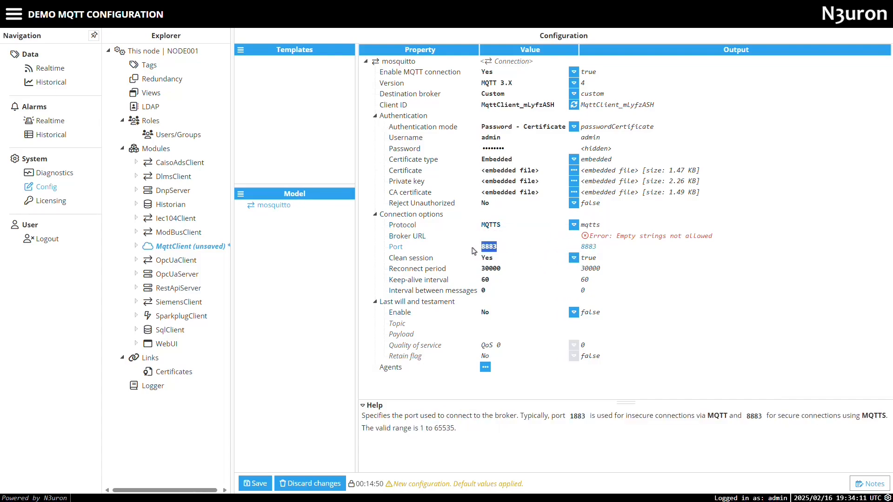
{"action": "left_click", "coordinate": [558, 227]}
{"action": "left_click", "coordinate": [529, 237]}
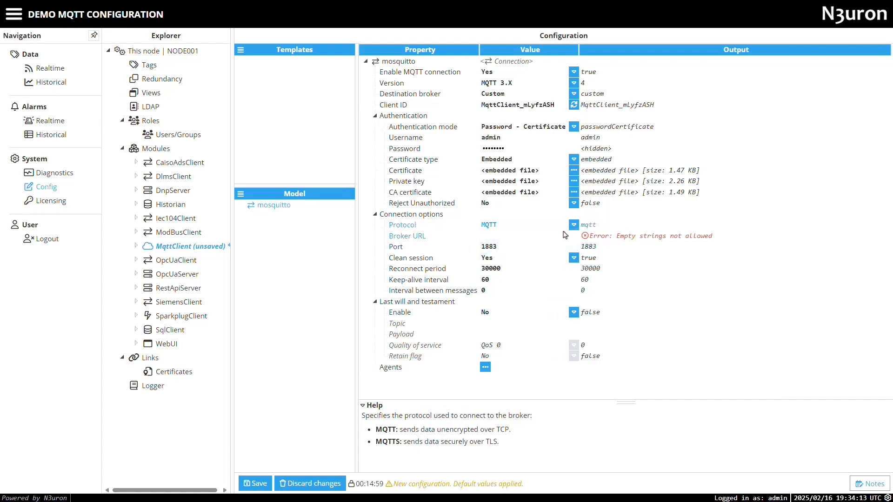
{"action": "left_click_drag", "start_coordinate": [608, 228], "coordinate": [577, 228]}
{"action": "left_click", "coordinate": [514, 247]}
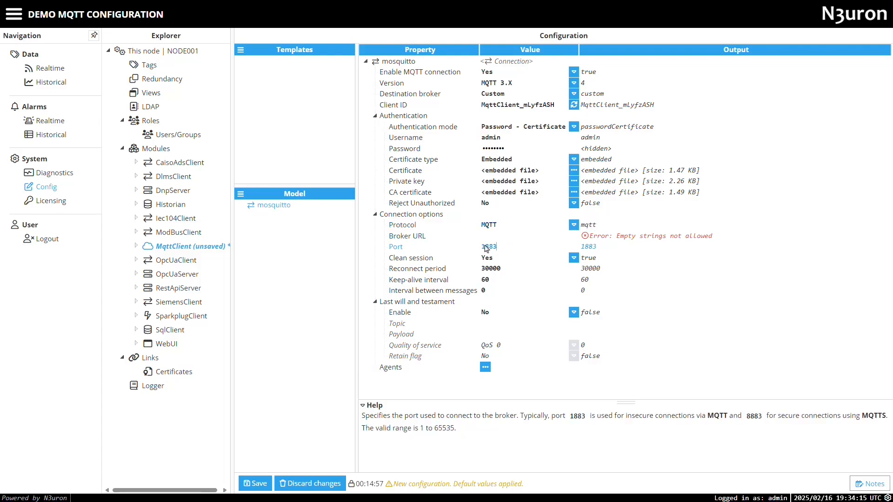
{"action": "left_click", "coordinate": [574, 225]}
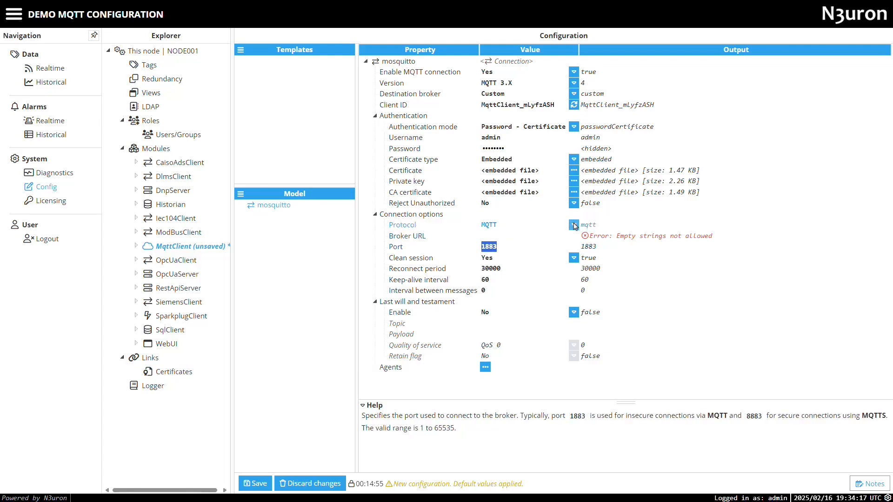
{"action": "left_click", "coordinate": [516, 251]}
Set the broker URL in the connection options to 100.96.0.29.
{"action": "left_click", "coordinate": [505, 236]}
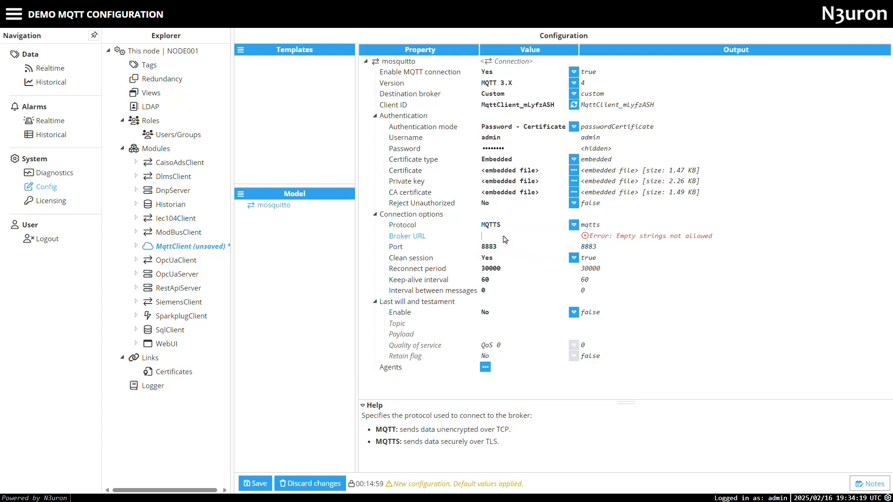
{"action": "type", "text": "100.96.0.29"}
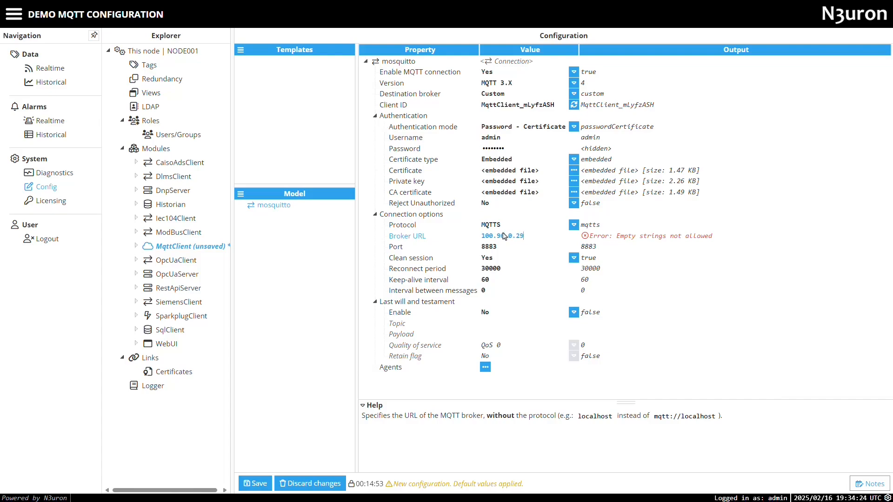
{"action": "key", "text": "Return"}
View the help for clean session, reconnect period, keep-alive interval and interval between messages.
{"action": "left_click", "coordinate": [510, 262]}
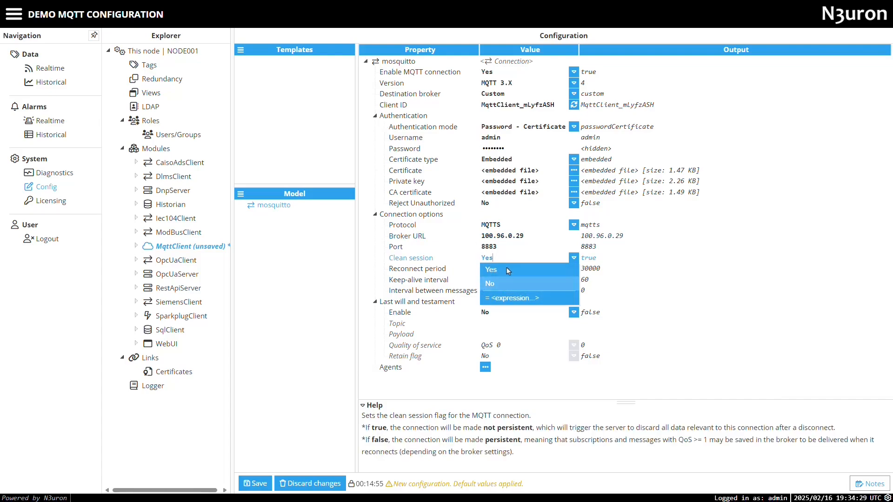
{"action": "left_click", "coordinate": [622, 263]}
{"action": "left_click", "coordinate": [551, 269]}
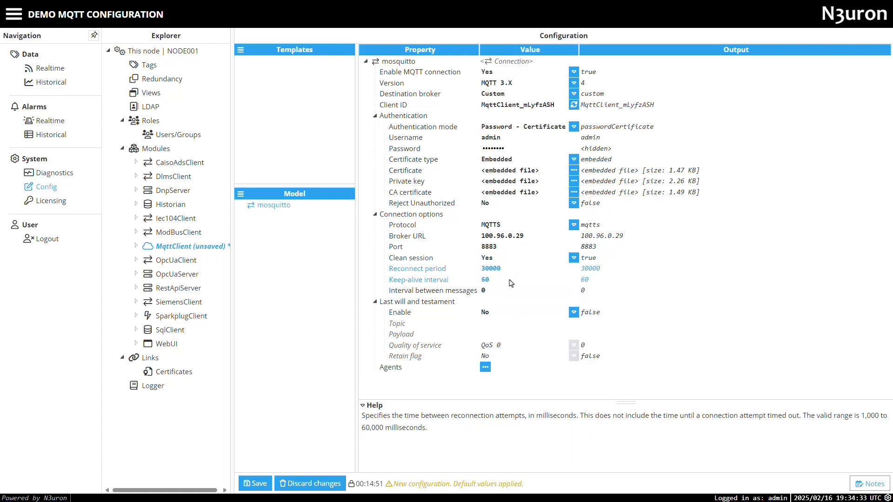
{"action": "left_click", "coordinate": [511, 284]}
{"action": "left_click", "coordinate": [508, 292]}
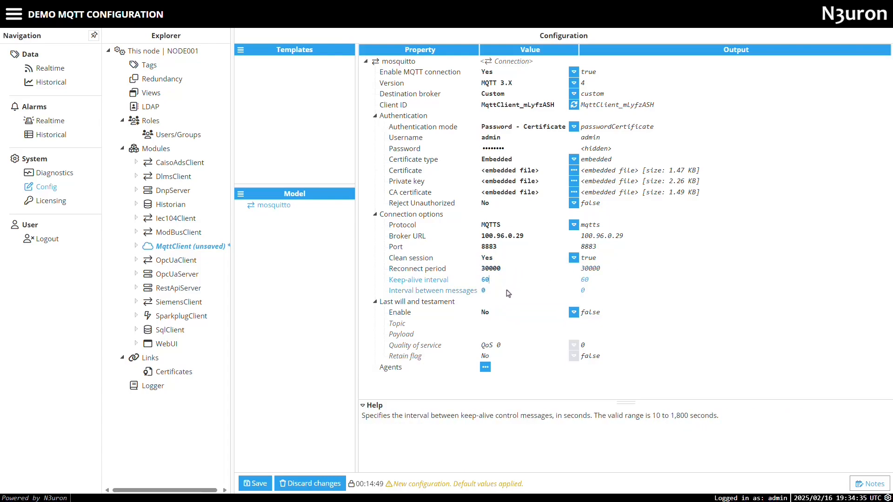
Collapse the connection options and authentication sections, and enable the last will and testament.
{"action": "left_click", "coordinate": [375, 215]}
{"action": "left_click", "coordinate": [376, 116]}
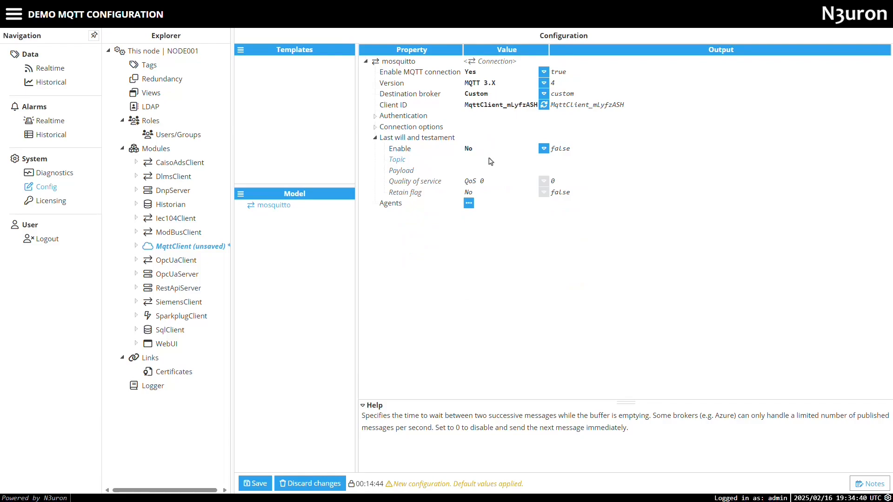
{"action": "left_click", "coordinate": [484, 149]}
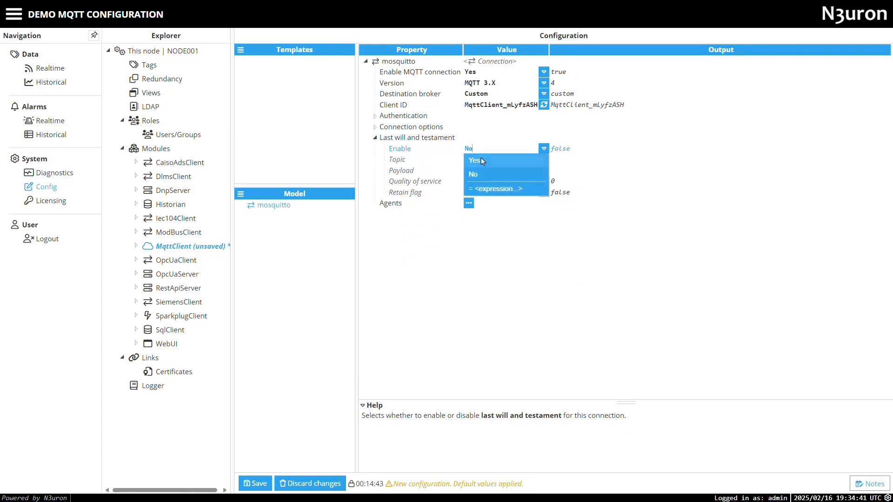
{"action": "left_click", "coordinate": [481, 159]}
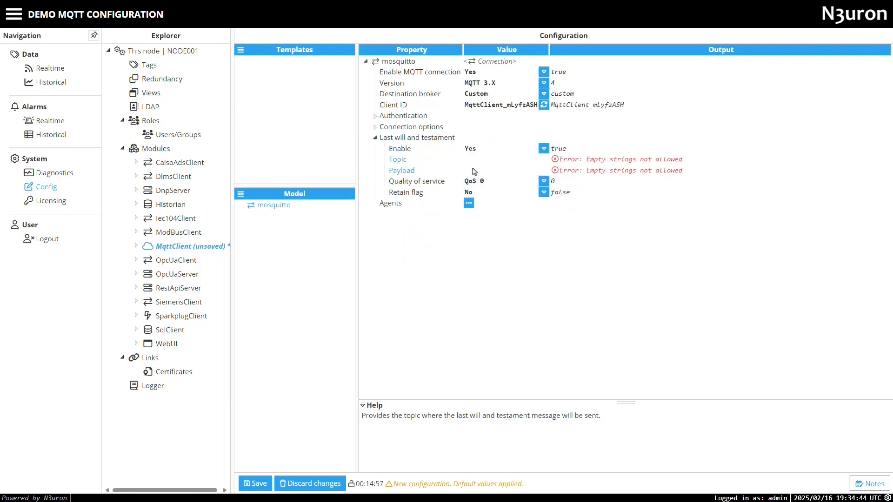
Select QoS 0 as the last will's quality of service and No for its retain flag.
{"action": "left_click", "coordinate": [544, 182]}
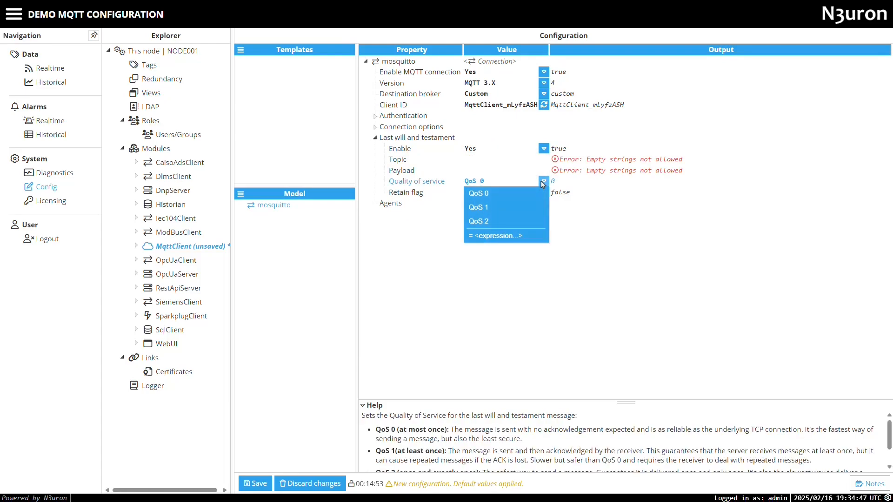
{"action": "left_click", "coordinate": [502, 194]}
{"action": "left_click", "coordinate": [501, 194]}
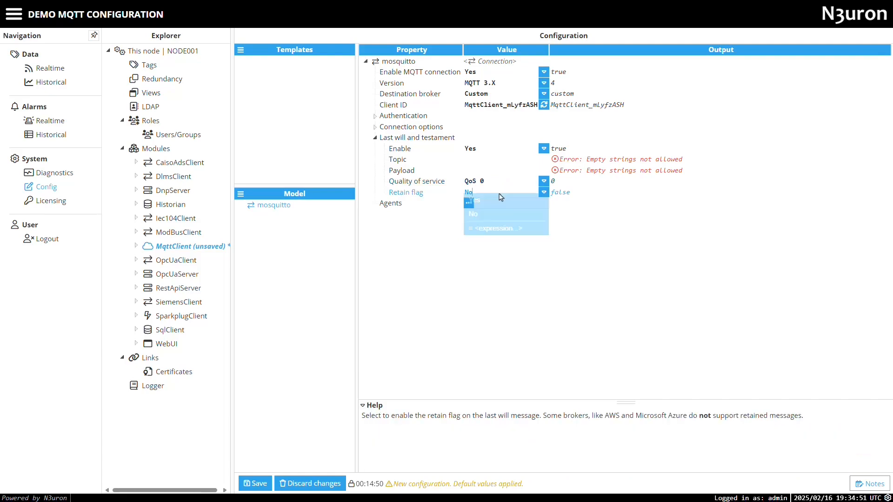
{"action": "left_click", "coordinate": [490, 216]}
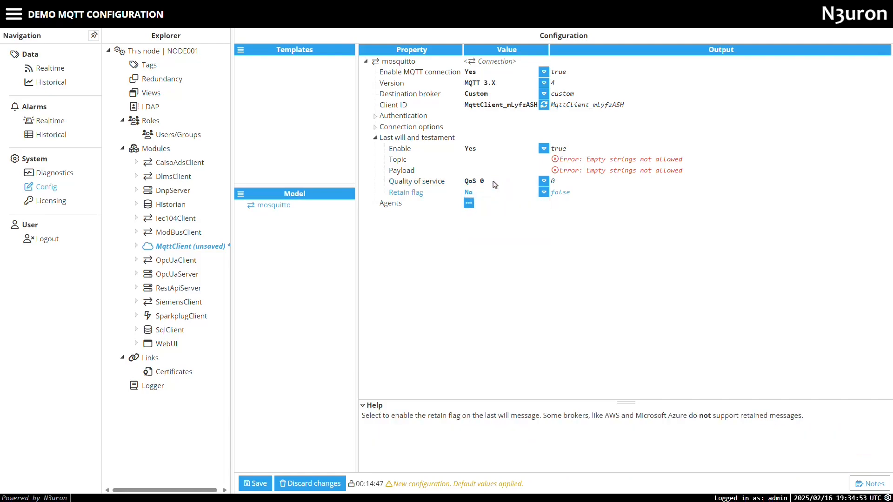
Disable the last will and testament for the mosquitto connection and collapse its section.
{"action": "left_click", "coordinate": [500, 149]}
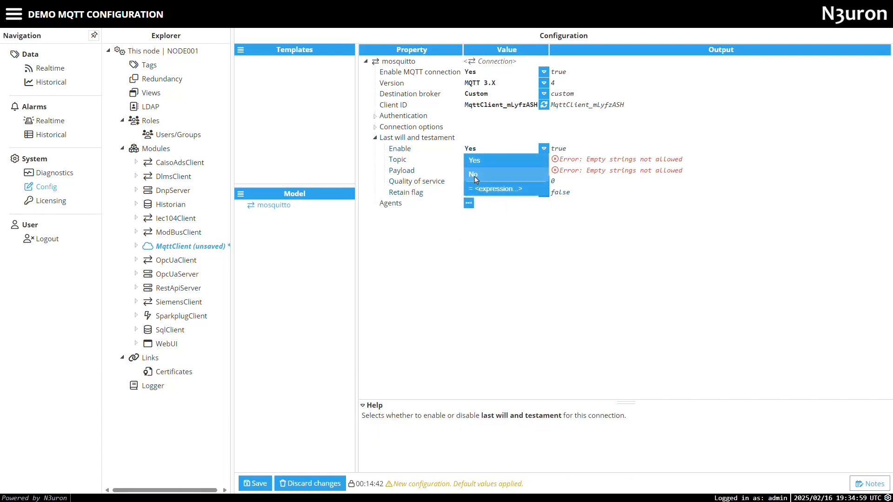
{"action": "left_click", "coordinate": [474, 175]}
{"action": "left_click", "coordinate": [374, 140]}
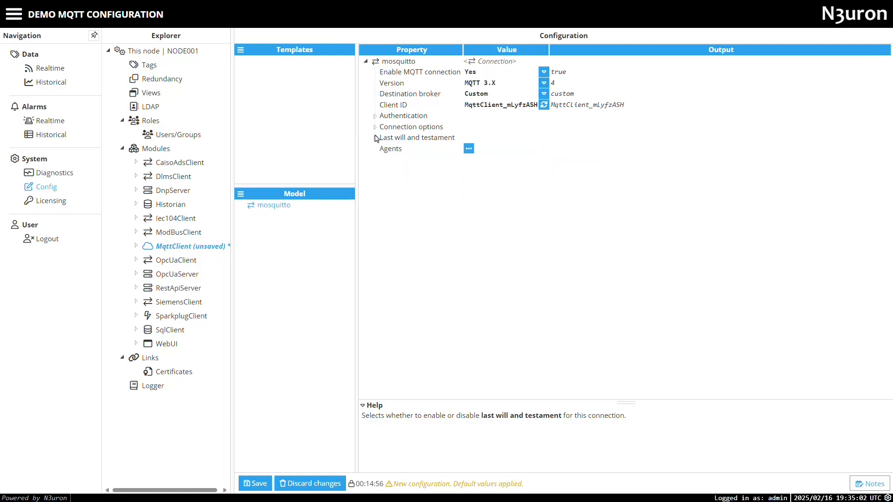
Try MQTT 5 as the connection version, return it to MQTT 3.X, and collapse the reopened option sections.
{"action": "left_click", "coordinate": [486, 83]}
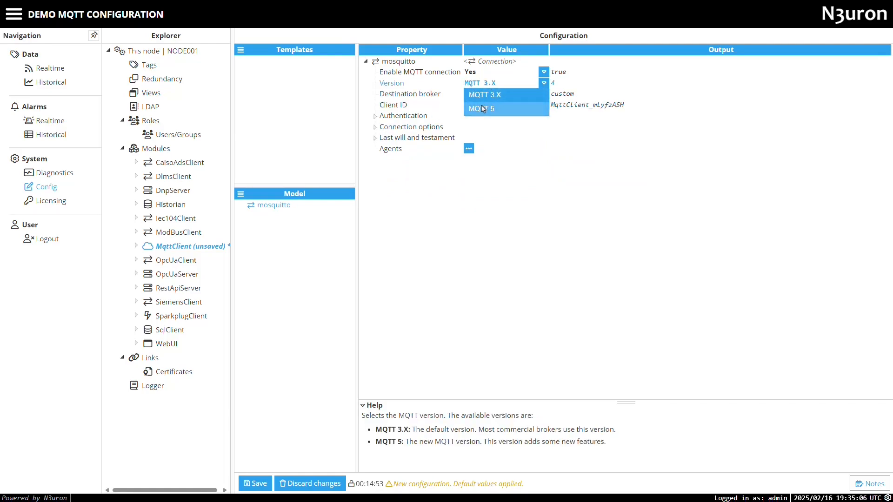
{"action": "left_click", "coordinate": [484, 109]}
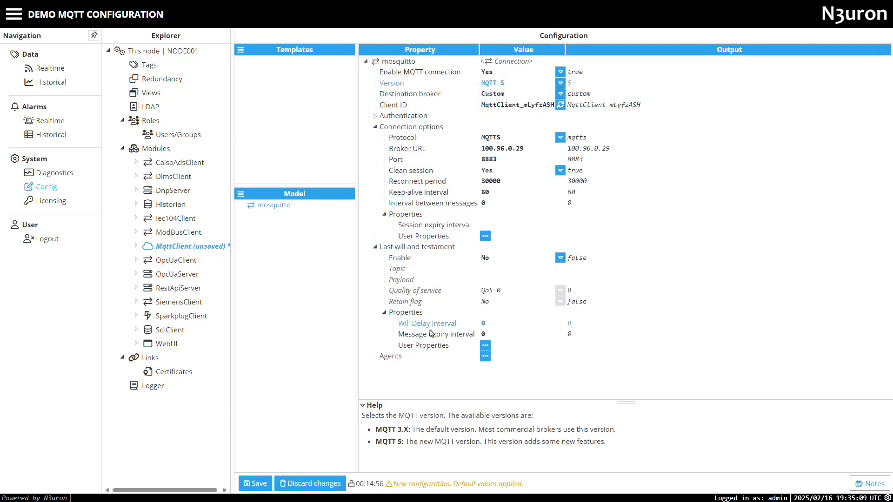
{"action": "left_click", "coordinate": [521, 84]}
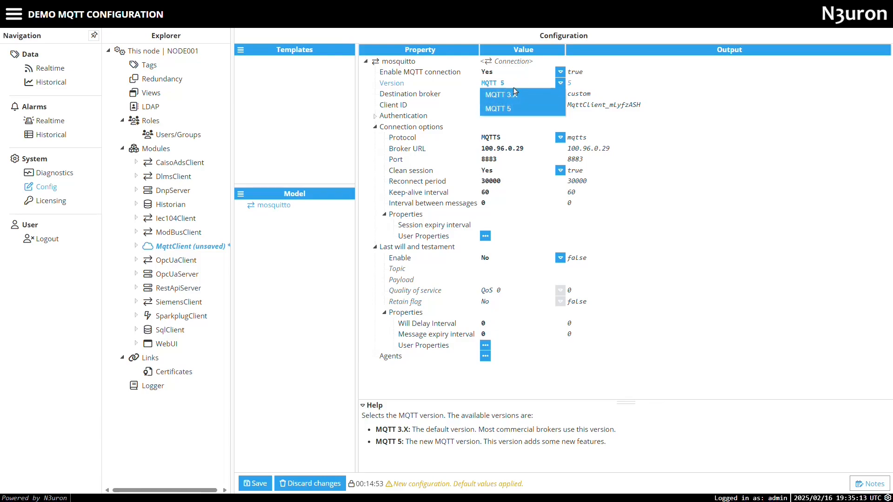
{"action": "left_click", "coordinate": [511, 94]}
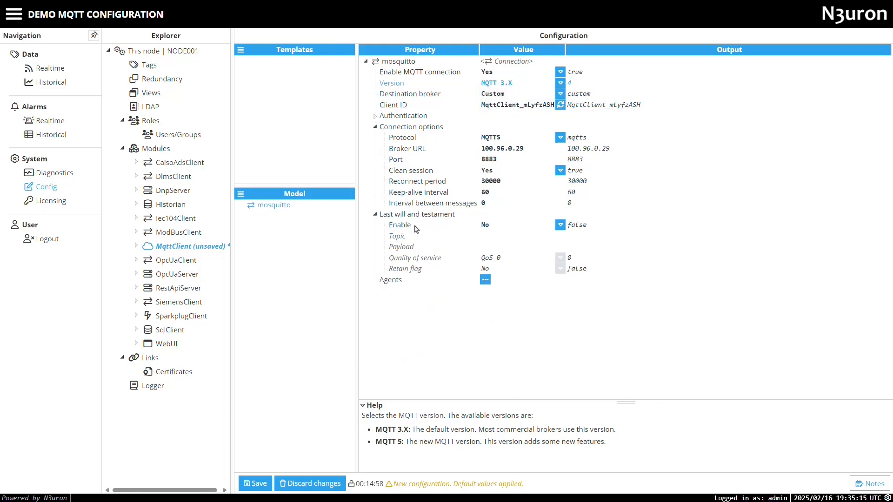
{"action": "left_click", "coordinate": [375, 214]}
{"action": "left_click", "coordinate": [374, 128]}
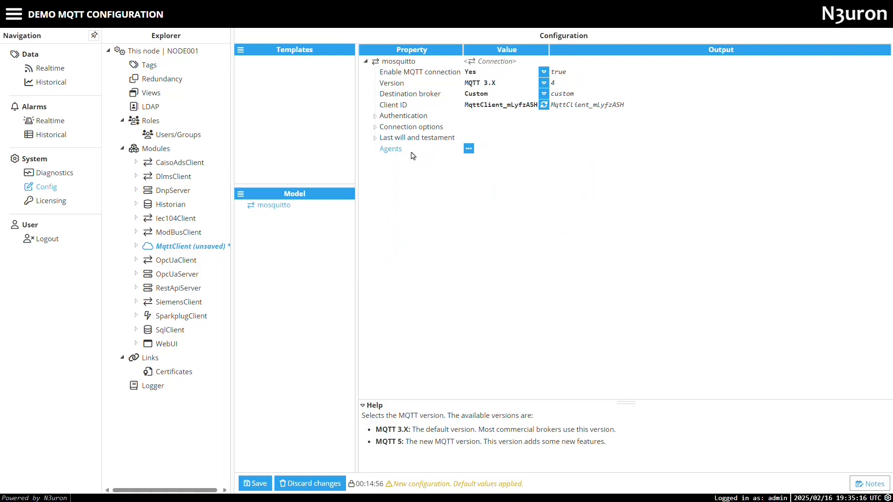
Add a Publisher agent named Pub_Turbine_Data to the mosquitto connection and expand its settings.
{"action": "left_click", "coordinate": [469, 148]}
{"action": "left_click", "coordinate": [475, 166]}
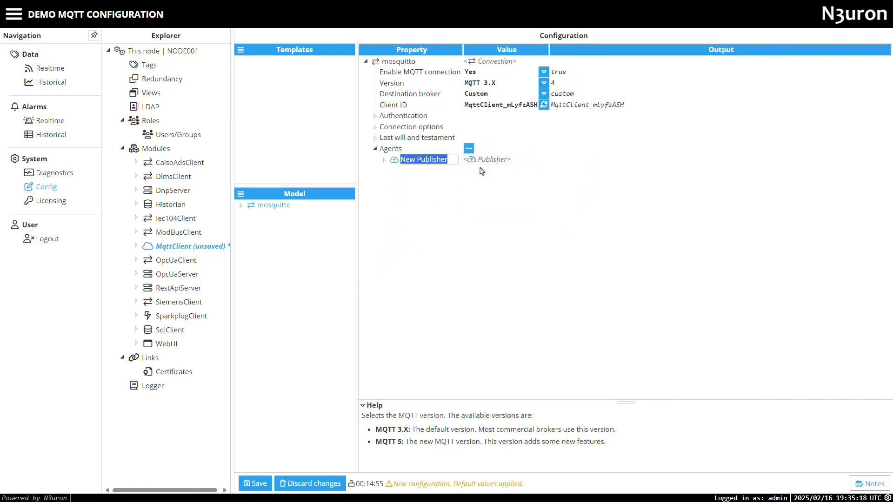
{"action": "type", "text": "Pub"}
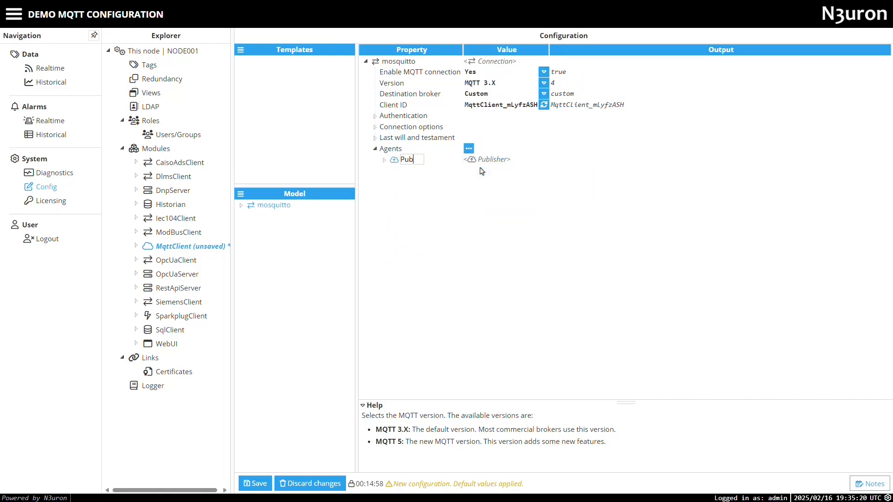
{"action": "type", "text": "_Turbine_Data"}
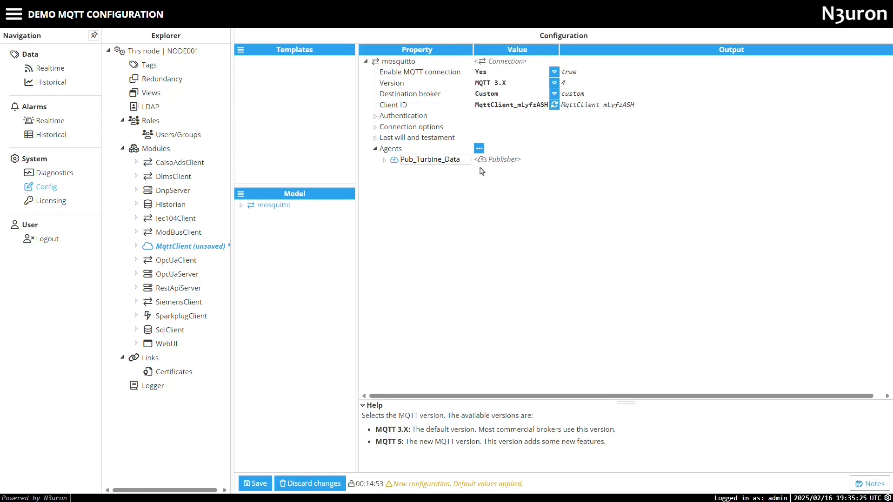
{"action": "key", "text": "Return"}
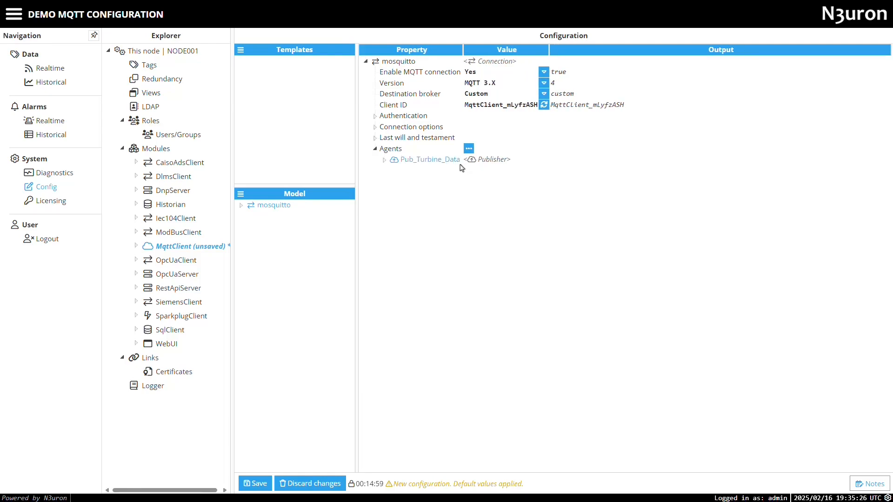
{"action": "left_click", "coordinate": [385, 160]}
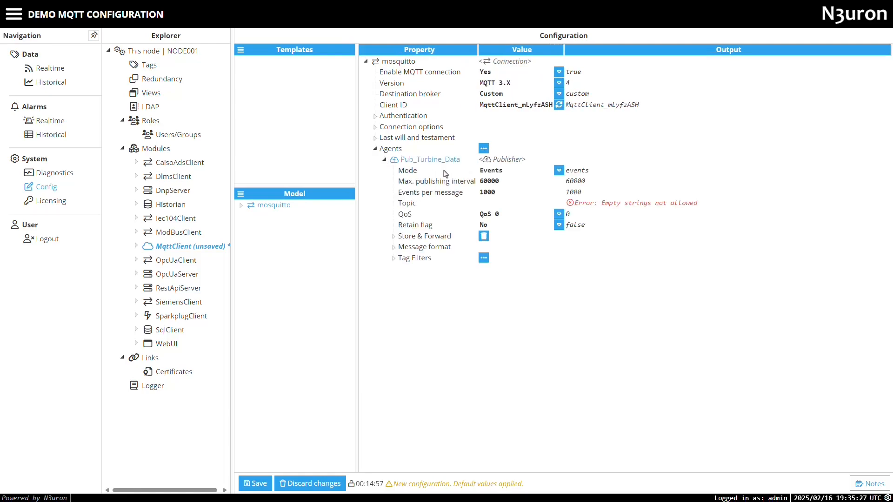
Switch the publisher's mode to Snapshot and its interval type to Cron.
{"action": "left_click", "coordinate": [510, 173]}
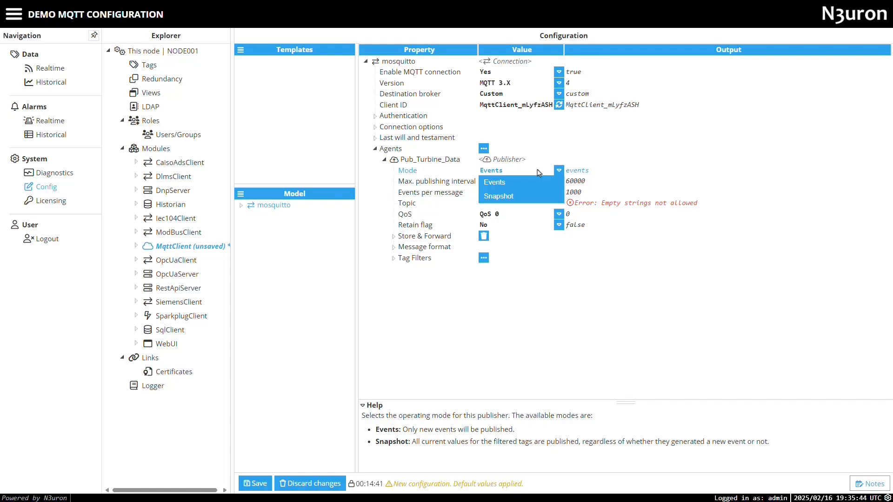
{"action": "left_click", "coordinate": [525, 198]}
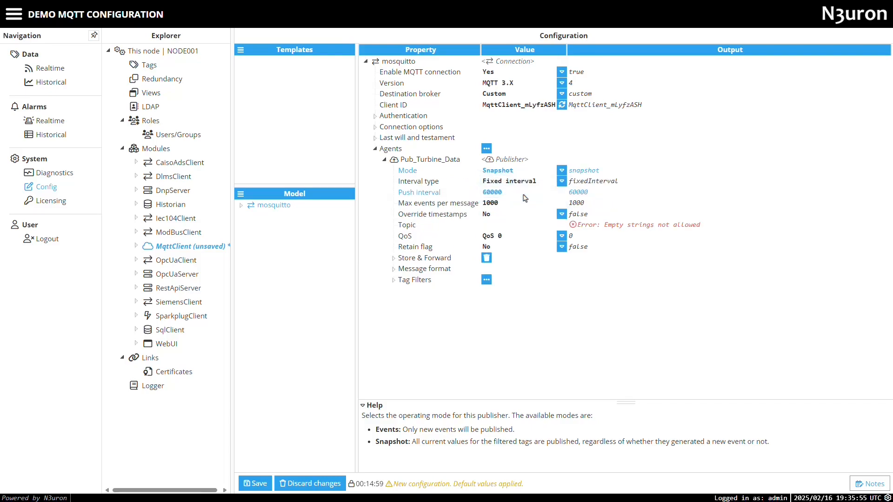
{"action": "left_click", "coordinate": [562, 181]}
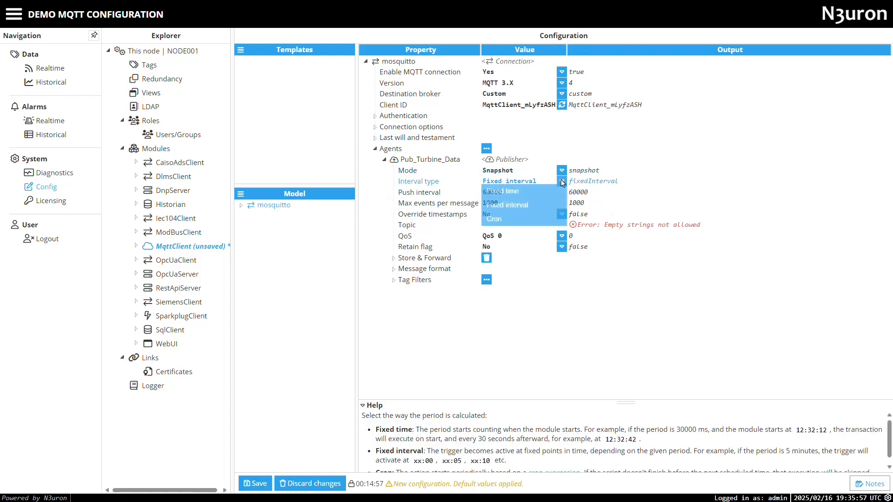
{"action": "left_click", "coordinate": [500, 222]}
Try the Hourly and Every 15 minutes cron expressions, and return the publisher's mode to Events.
{"action": "left_click", "coordinate": [507, 193]}
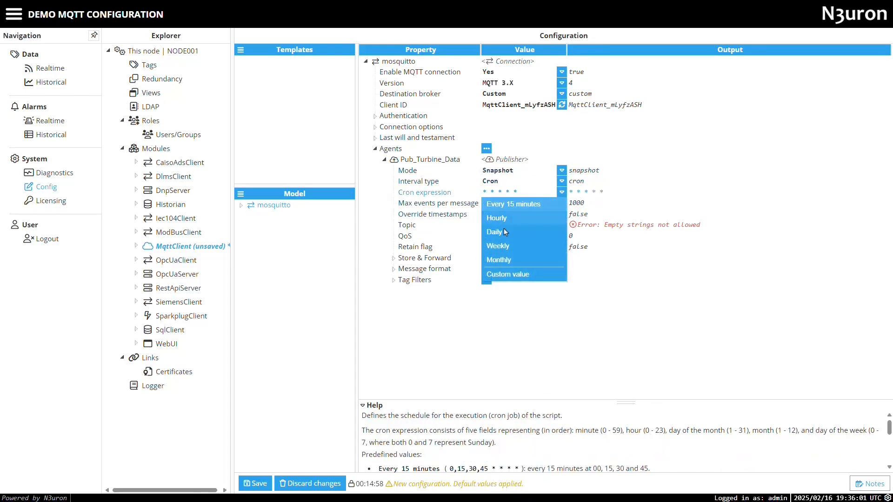
{"action": "left_click", "coordinate": [497, 218]}
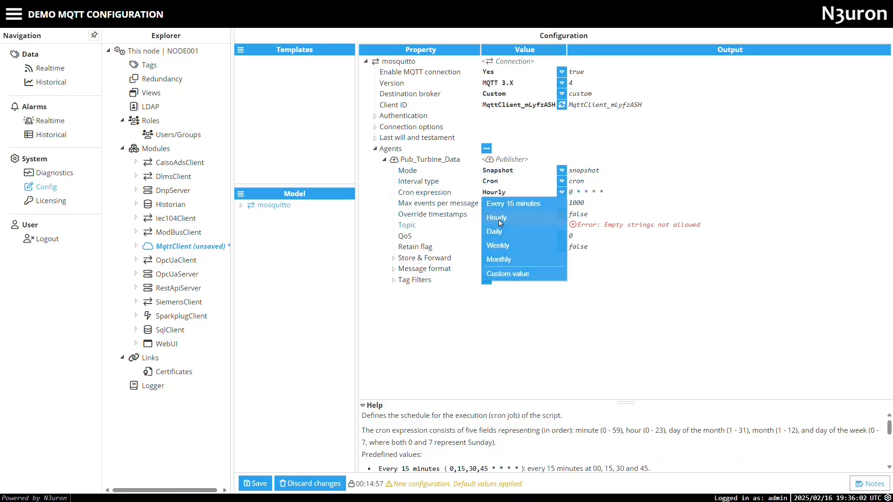
{"action": "left_click", "coordinate": [562, 192]}
{"action": "left_click", "coordinate": [546, 208]}
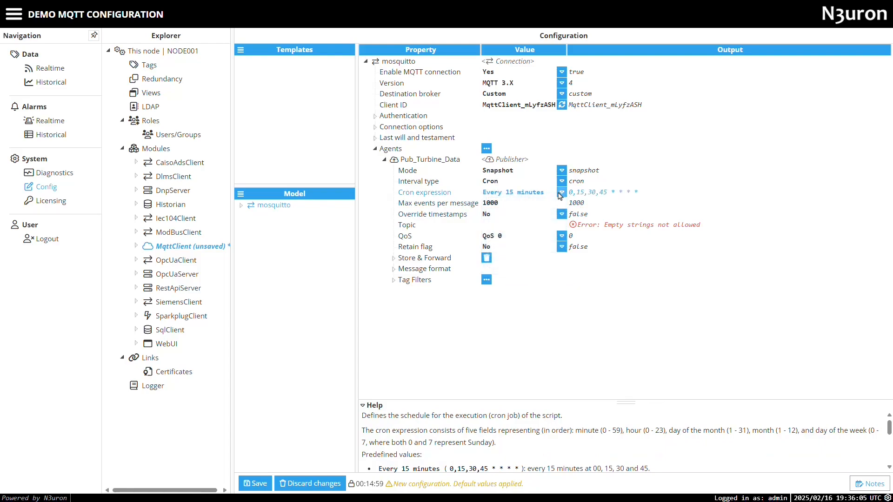
{"action": "left_click", "coordinate": [561, 194]}
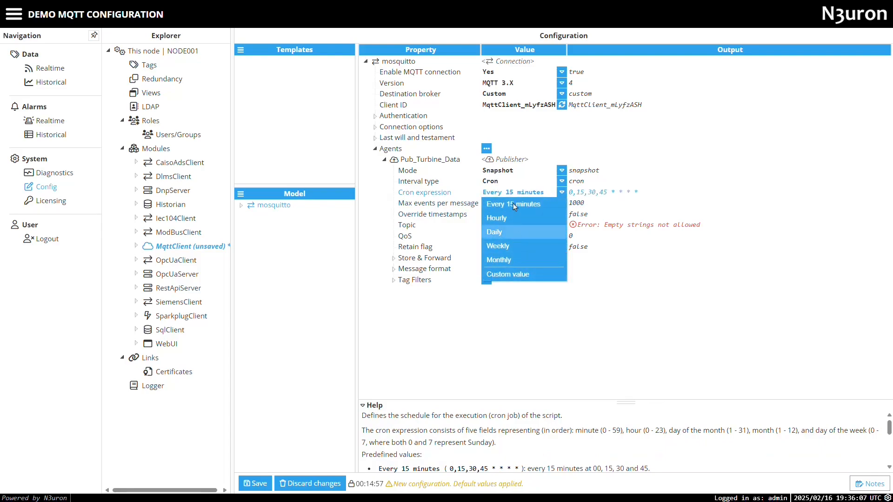
{"action": "left_click", "coordinate": [512, 171]}
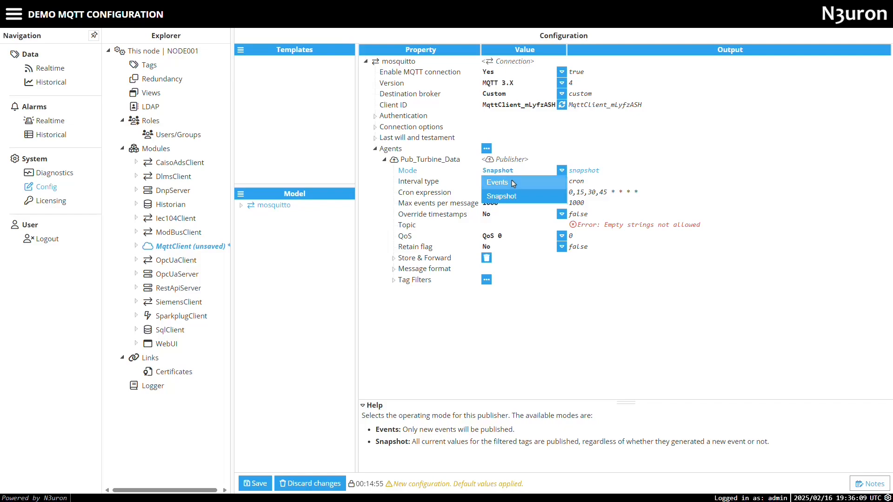
{"action": "left_click", "coordinate": [511, 182]}
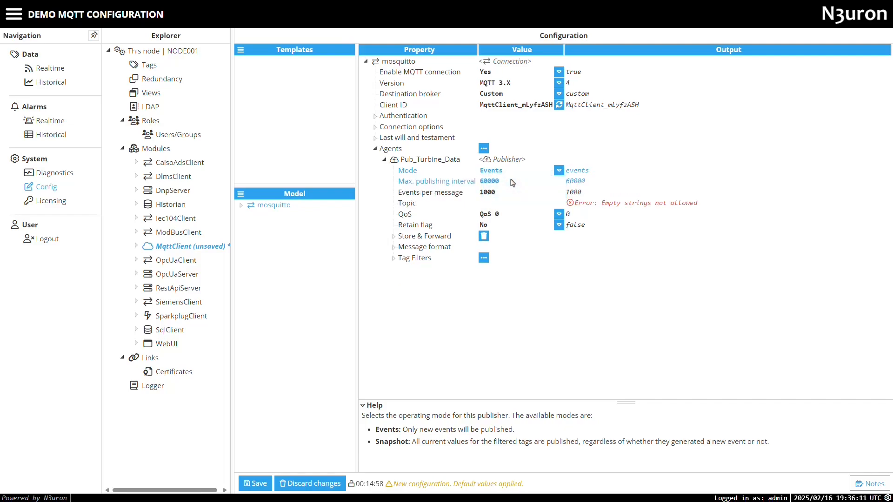
Set the publisher's maximum publishing interval to 5000 and view the help for events per message.
{"action": "left_click", "coordinate": [484, 182]}
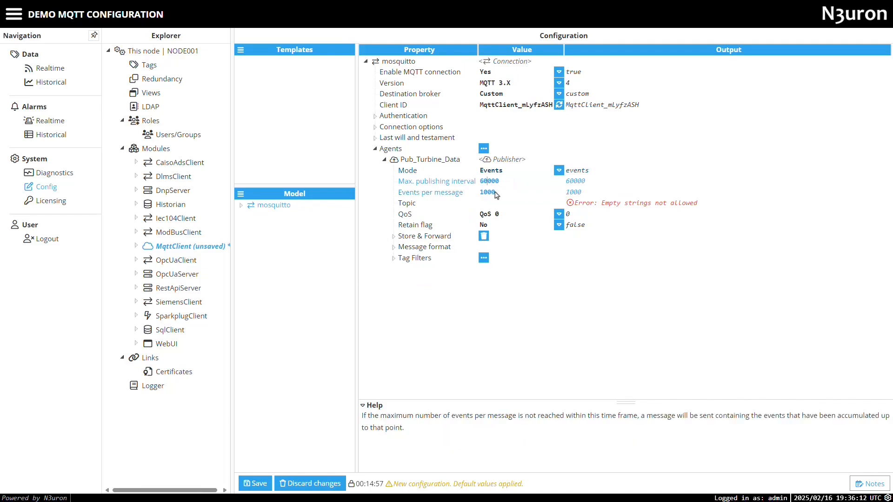
{"action": "key", "text": "BackSpace"}
{"action": "key", "text": "BackSpace"}
{"action": "key", "text": "Tab"}
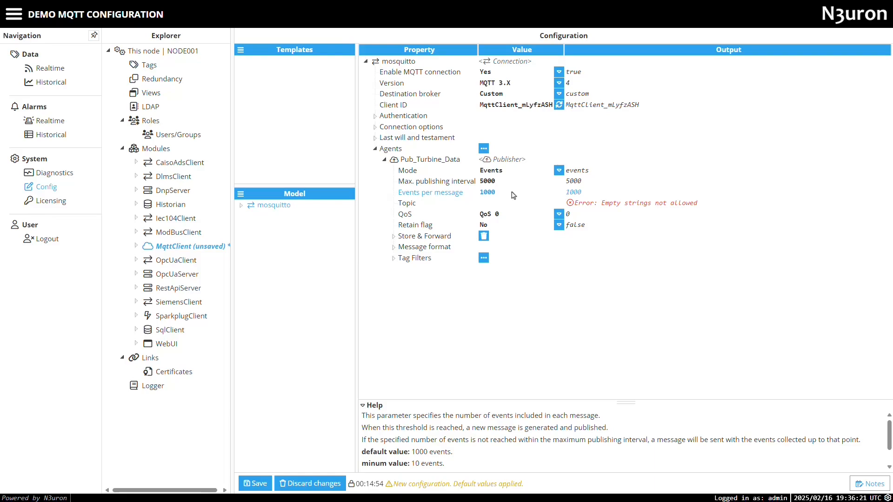
{"action": "left_click", "coordinate": [484, 181]}
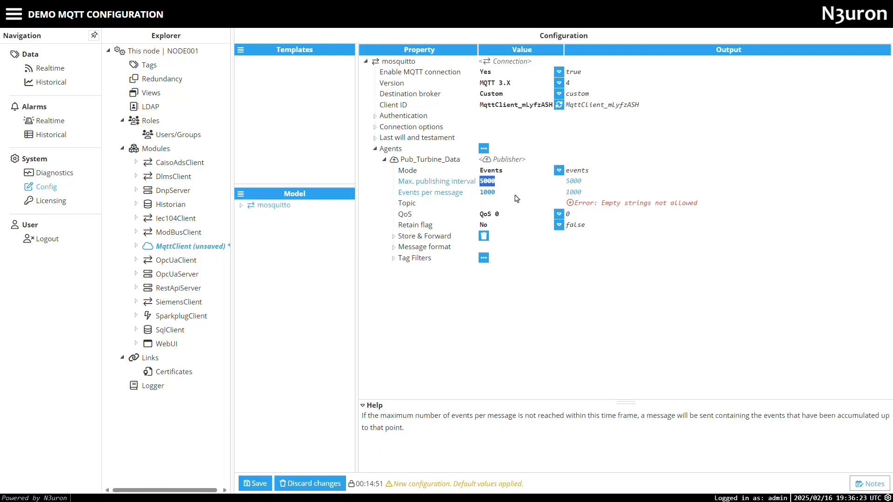
{"action": "left_click", "coordinate": [475, 197]}
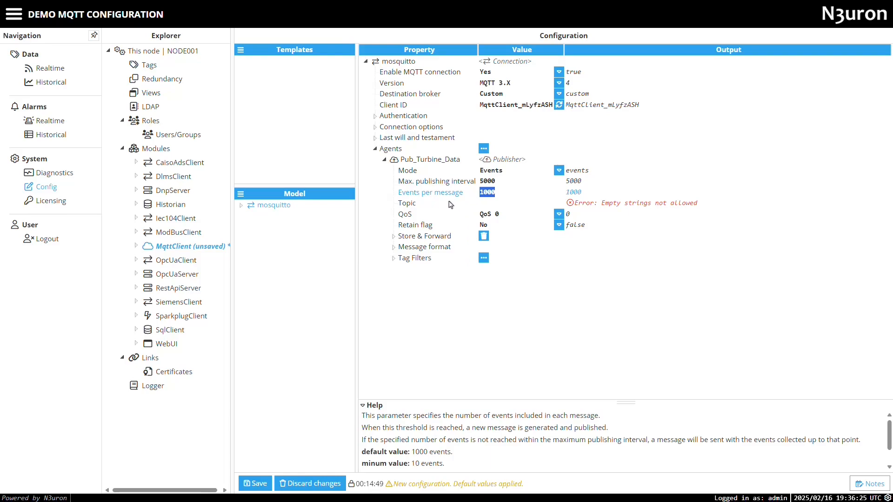
Set the publisher's topic to Turbine_Data, and view the available options for QoS and retain flag.
{"action": "left_click", "coordinate": [495, 207]}
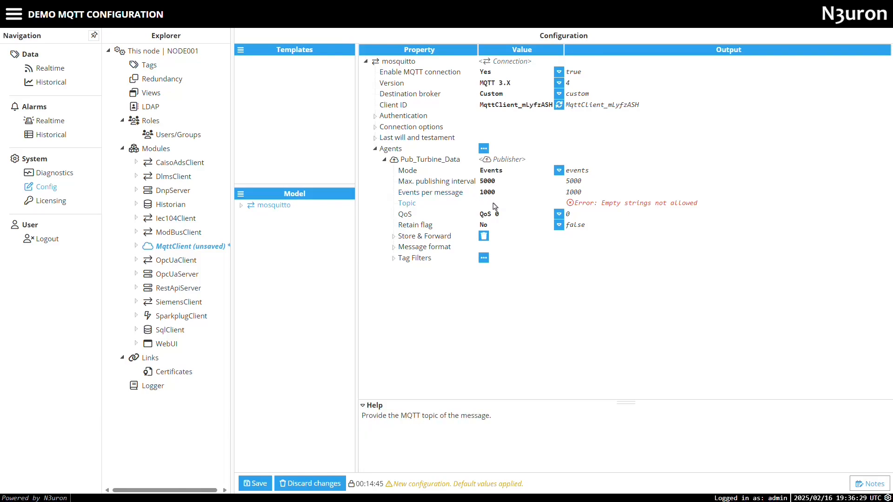
{"action": "type", "text": "Turbine_Data"}
{"action": "left_click", "coordinate": [486, 214]}
{"action": "left_click", "coordinate": [558, 214]}
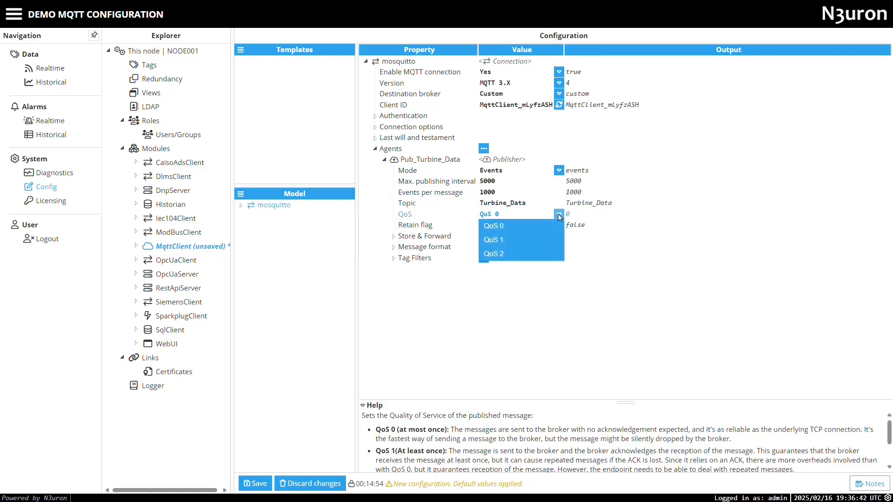
{"action": "left_click", "coordinate": [563, 226]}
{"action": "left_click", "coordinate": [559, 226]}
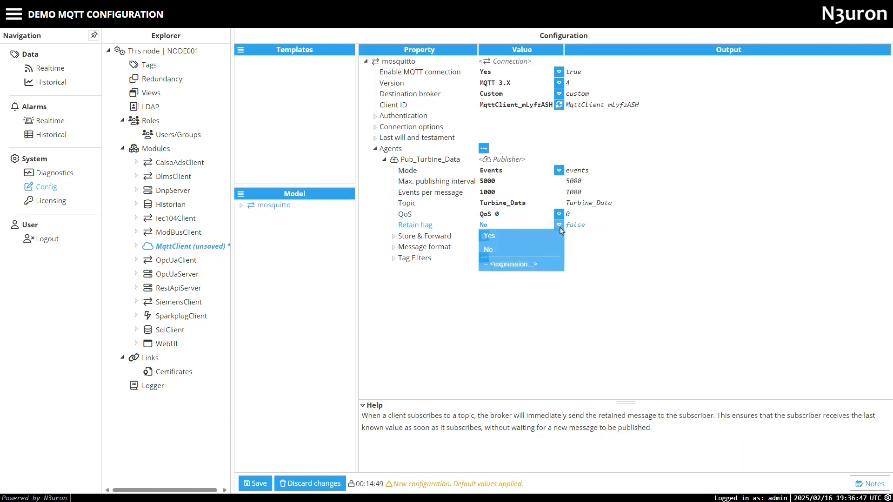
{"action": "left_click", "coordinate": [560, 226]}
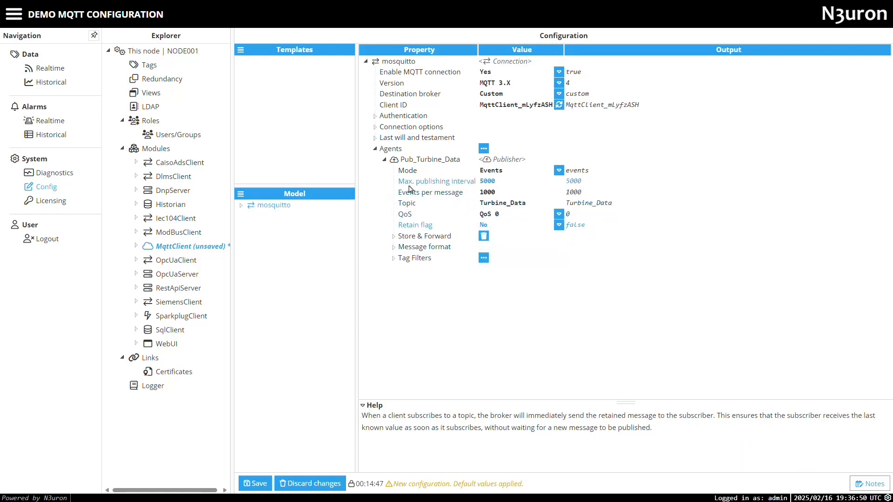
Review the Store & Forward path and maximum days in disk, and open and cancel the stored data deletion.
{"action": "left_click", "coordinate": [394, 237]}
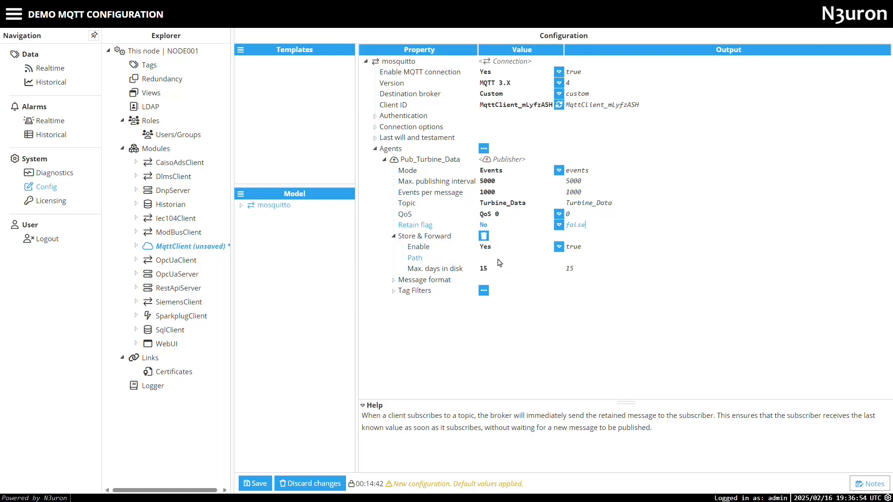
{"action": "left_click", "coordinate": [497, 261]}
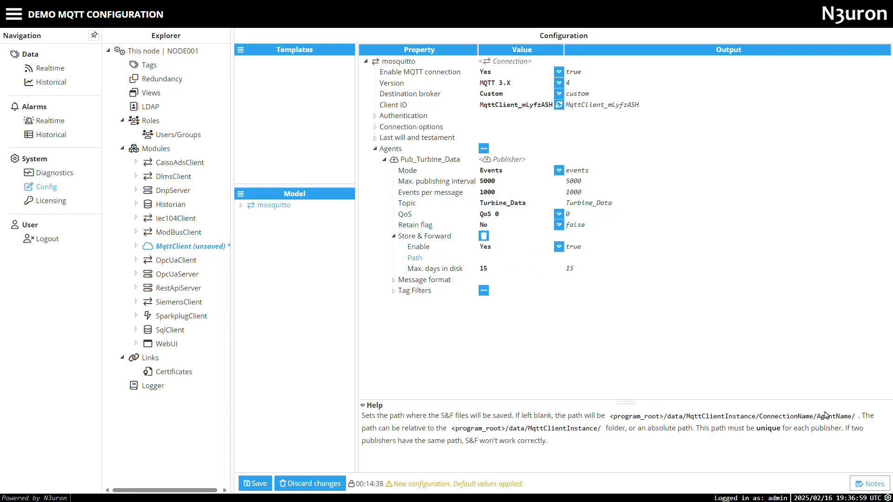
{"action": "left_click", "coordinate": [507, 273]}
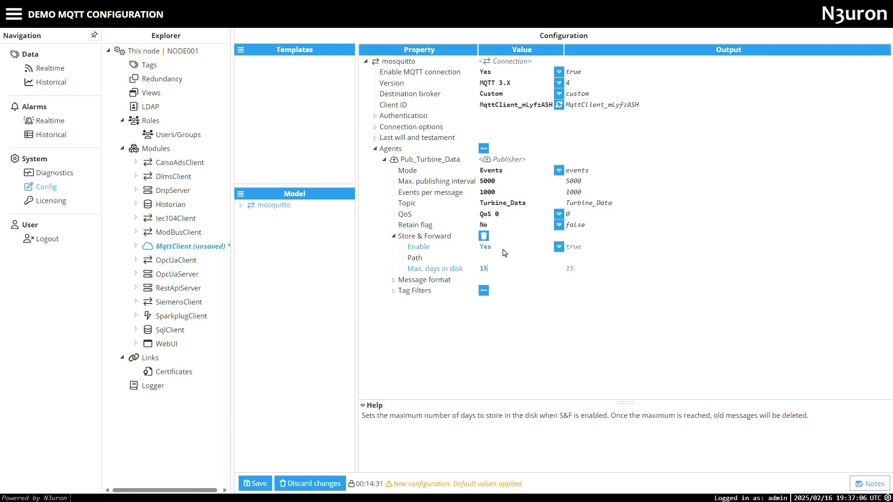
{"action": "left_click", "coordinate": [485, 236]}
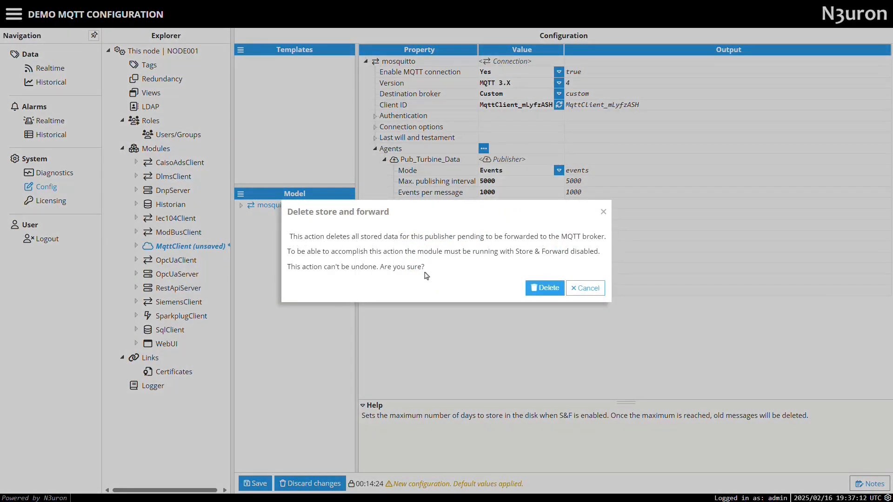
{"action": "left_click", "coordinate": [585, 290]}
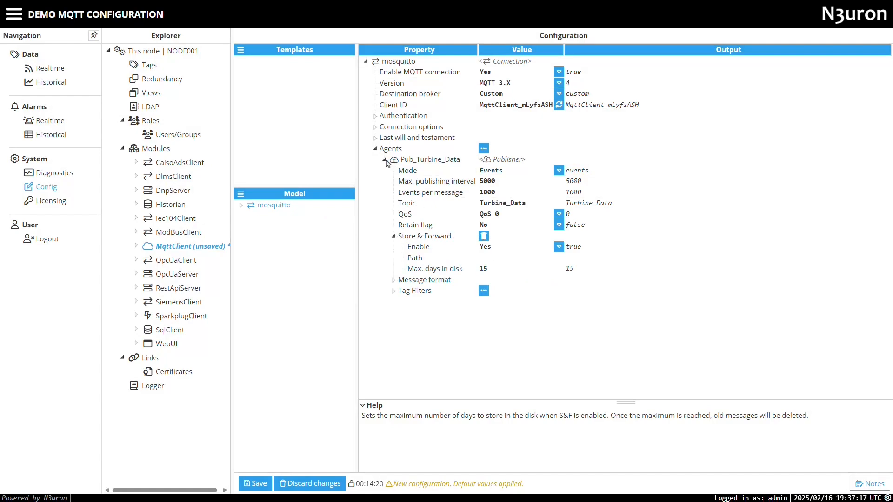
Try the Protocol Buffers, InfluxDB and Custom serializations in the publisher's message format, and return the serialization to JSON.
{"action": "left_click", "coordinate": [394, 237]}
{"action": "left_click", "coordinate": [393, 247]}
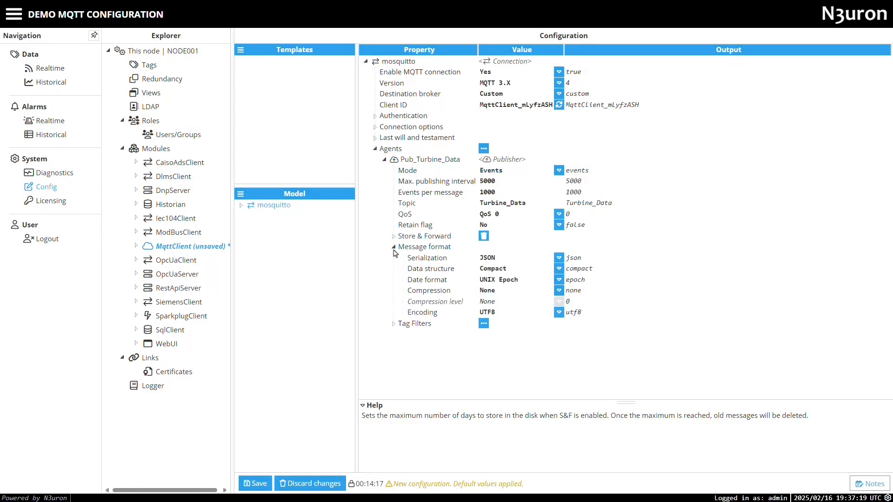
{"action": "left_click", "coordinate": [512, 260]}
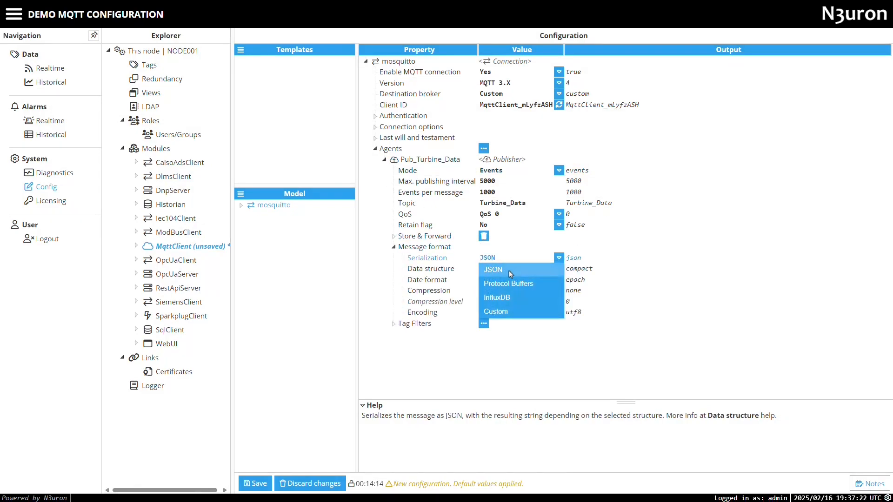
{"action": "left_click", "coordinate": [517, 283]}
{"action": "left_click", "coordinate": [515, 260]}
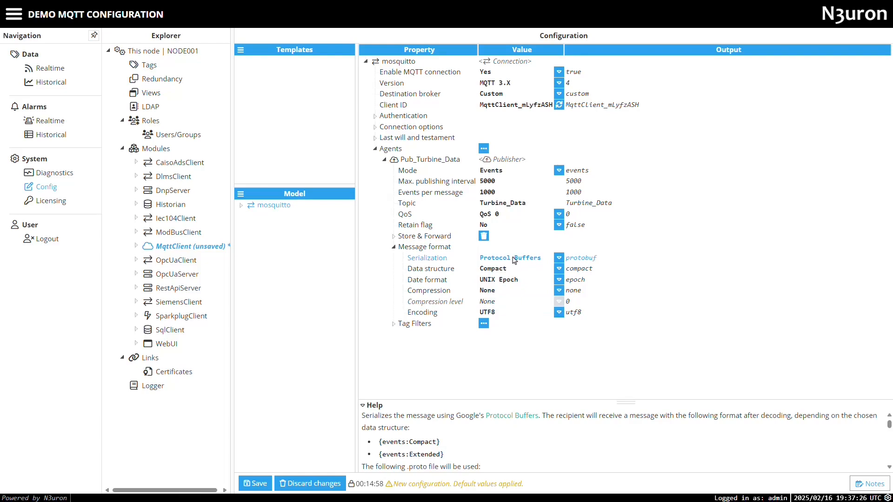
{"action": "left_click", "coordinate": [498, 298]}
{"action": "left_click", "coordinate": [503, 259]}
{"action": "left_click", "coordinate": [496, 312]}
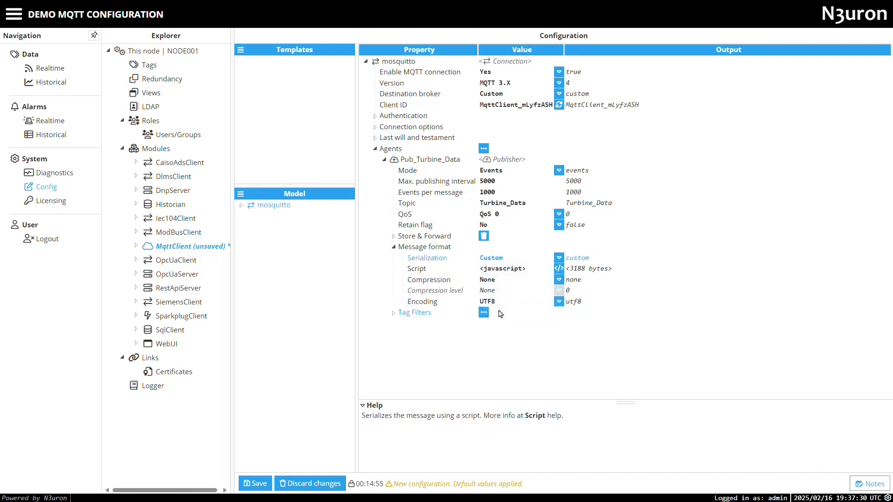
{"action": "left_click", "coordinate": [497, 260]}
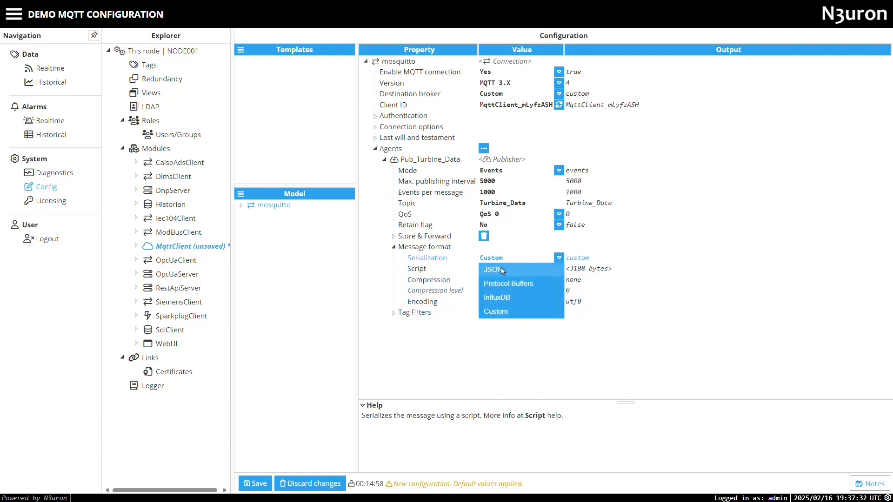
{"action": "left_click", "coordinate": [505, 270]}
Read the help on the Data structure setting while keeping it at Compact, and view the date format options.
{"action": "left_click", "coordinate": [504, 269]}
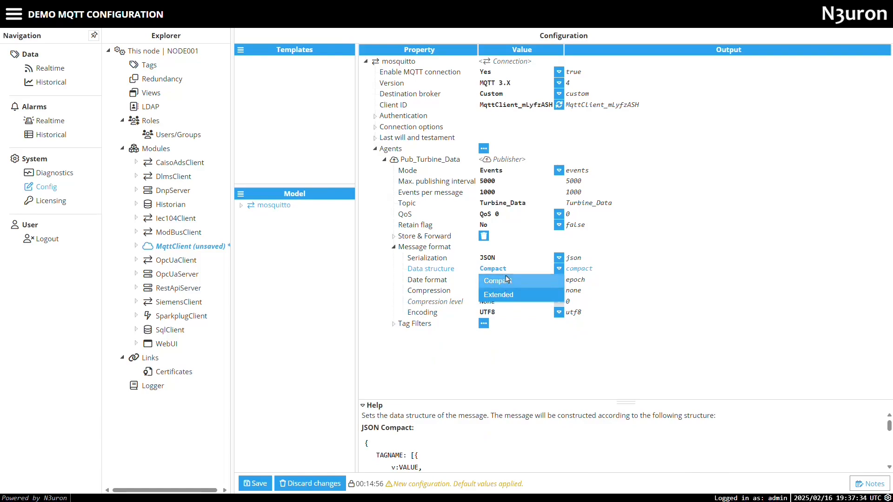
{"action": "left_click", "coordinate": [498, 279]}
{"action": "left_click_drag", "start_coordinate": [627, 403], "coordinate": [626, 199]}
{"action": "left_click_drag", "start_coordinate": [374, 328], "coordinate": [357, 238]}
{"action": "left_click_drag", "start_coordinate": [382, 443], "coordinate": [364, 340]}
{"action": "left_click_drag", "start_coordinate": [626, 199], "coordinate": [626, 368]}
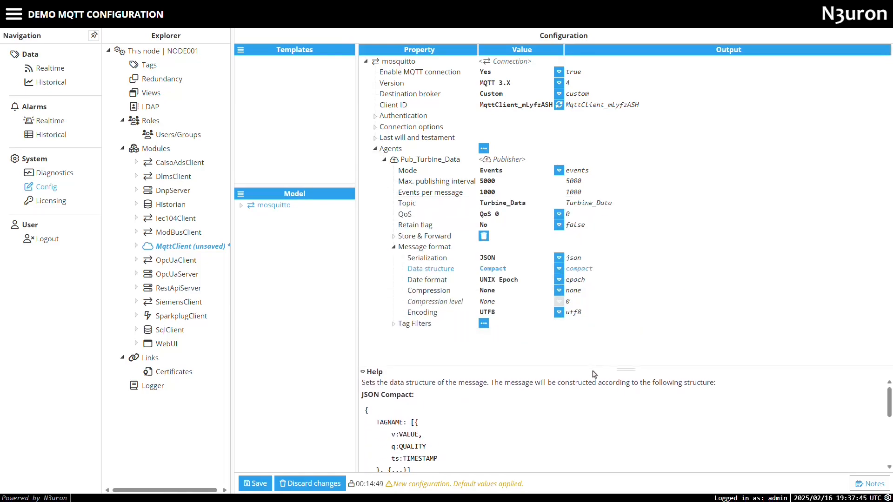
{"action": "left_click", "coordinate": [534, 281]}
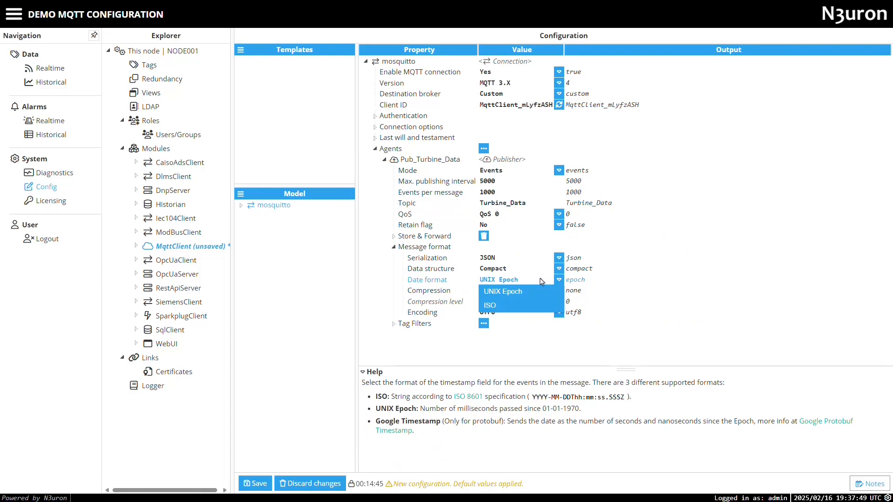
{"action": "left_click", "coordinate": [542, 281]}
Try GZip compression for the messages, view its compression levels, and return the compression to None.
{"action": "left_click", "coordinate": [540, 292]}
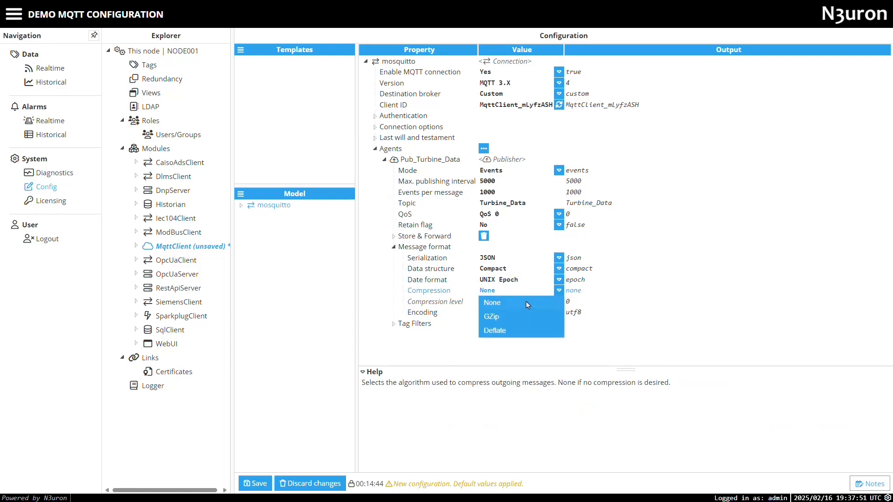
{"action": "left_click", "coordinate": [506, 319]}
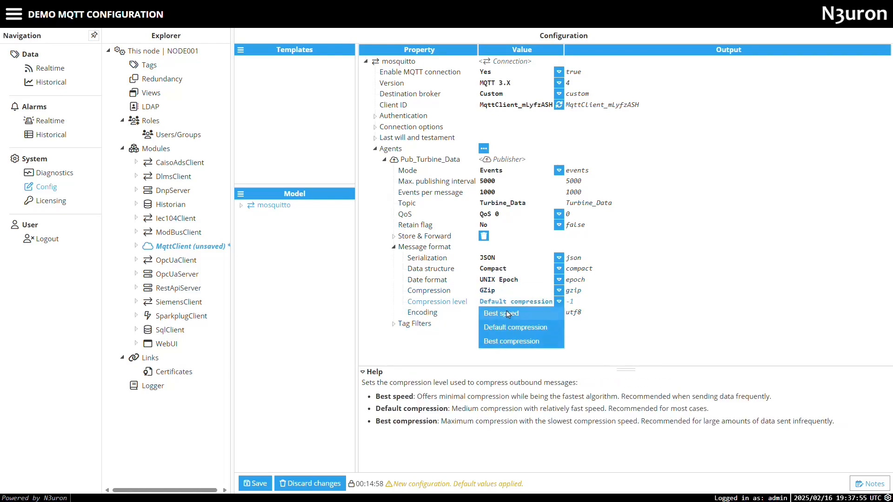
{"action": "left_click", "coordinate": [509, 291]}
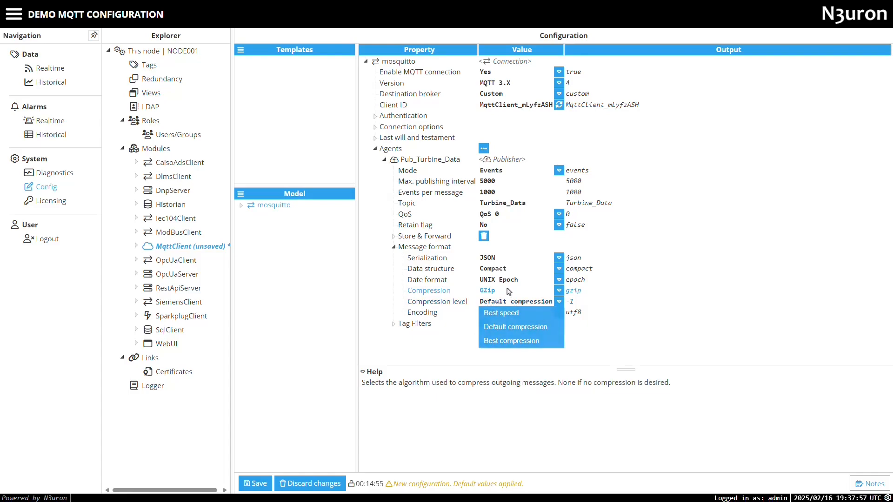
{"action": "left_click", "coordinate": [504, 300]}
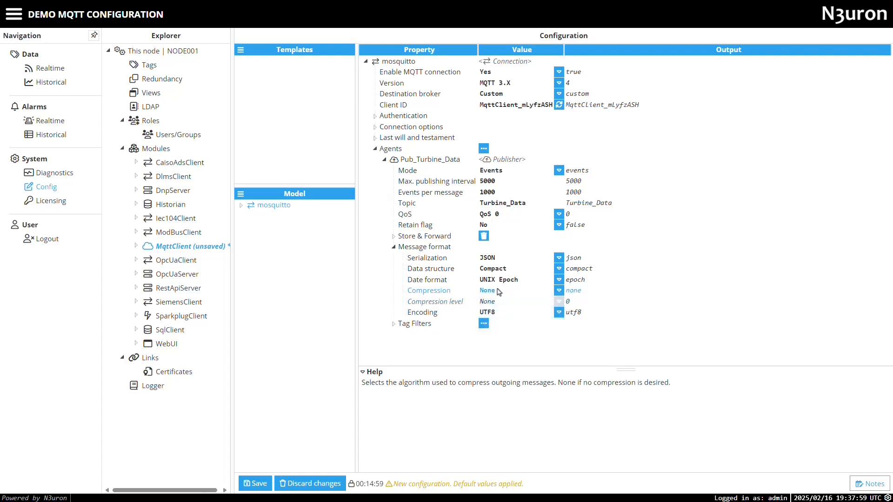
Review the encoding options of the message format and collapse that section.
{"action": "left_click", "coordinate": [559, 313]}
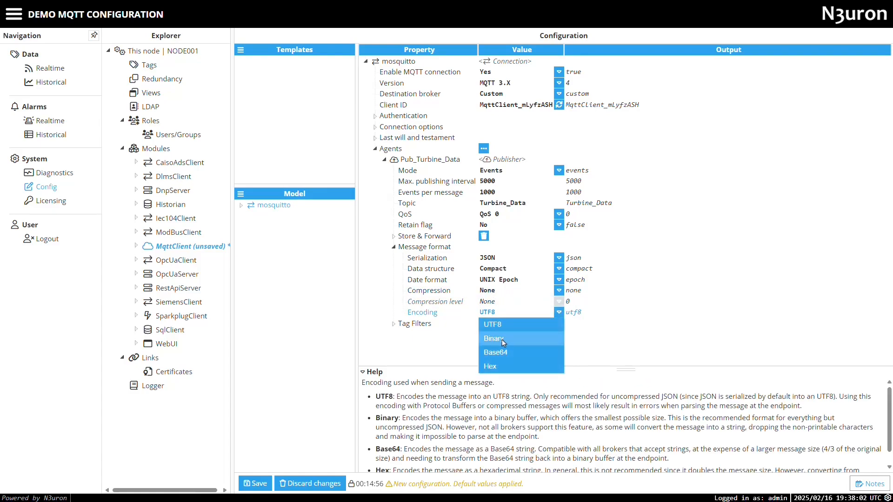
{"action": "left_click", "coordinate": [586, 340]}
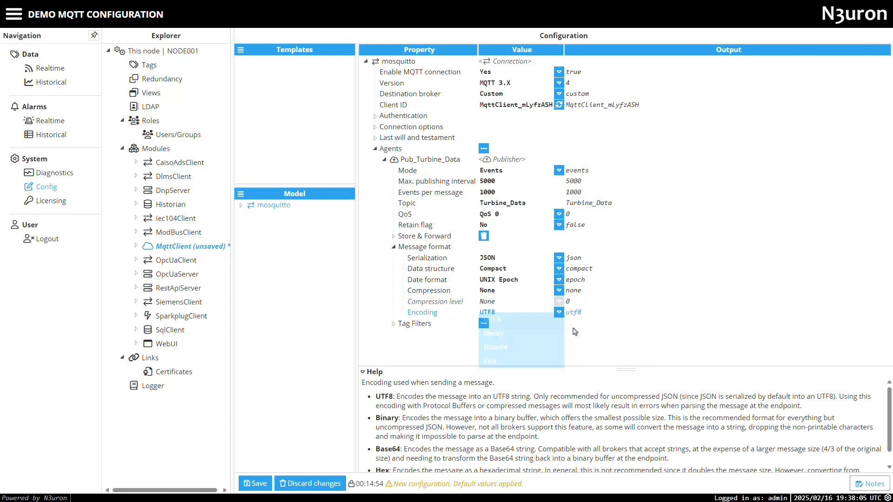
{"action": "left_click", "coordinate": [394, 247]}
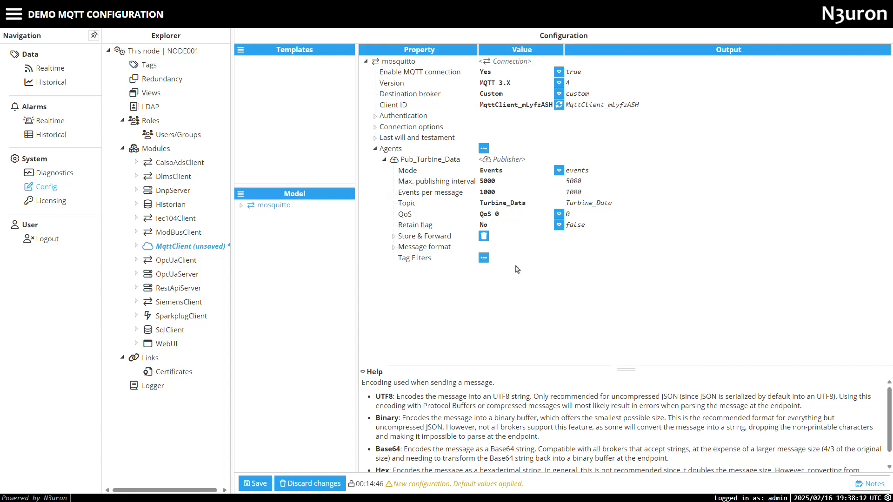
Examine the realtime tags of the Turbines group including sublevels, then those of Turbine_A and Turbine_B.
{"action": "left_click", "coordinate": [50, 69]}
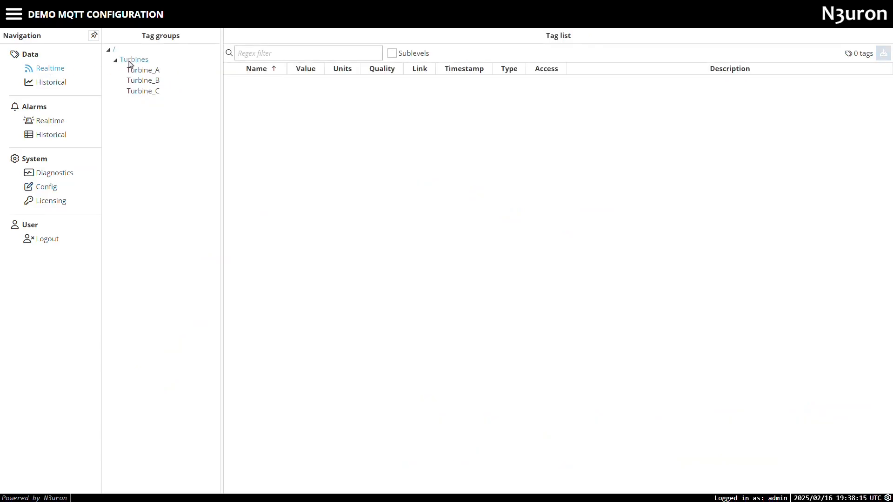
{"action": "left_click", "coordinate": [131, 61]}
{"action": "left_click", "coordinate": [391, 53]}
{"action": "left_click", "coordinate": [149, 70]}
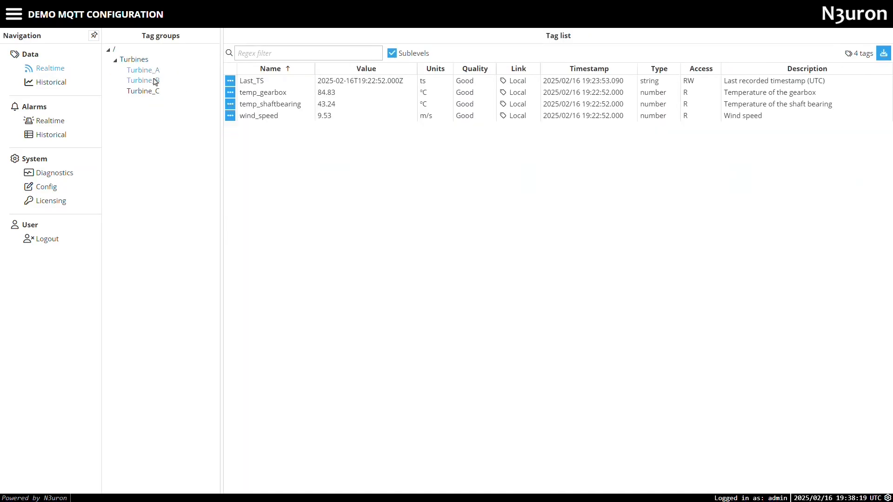
{"action": "left_click", "coordinate": [155, 80]}
Return to the configuration and add a tag filter named Filter_Exclude to the Pub_Turbine_Data publisher.
{"action": "left_click", "coordinate": [47, 187]}
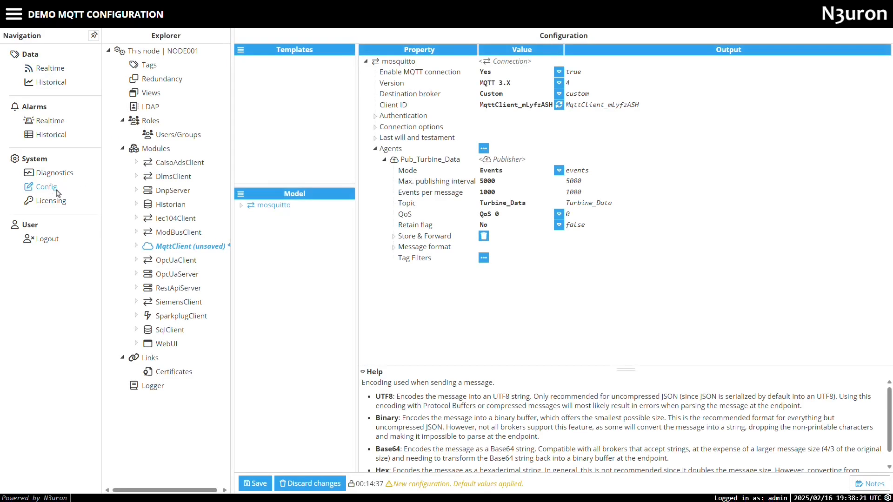
{"action": "left_click", "coordinate": [484, 258]}
{"action": "left_click", "coordinate": [498, 273]}
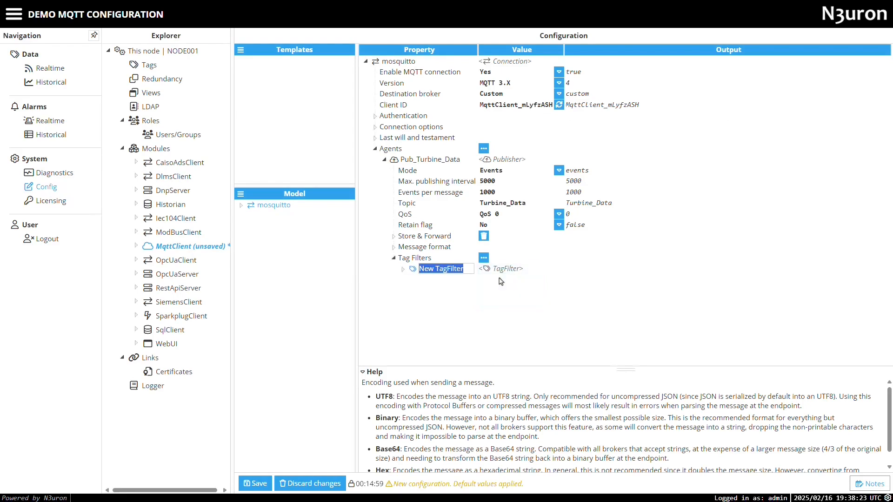
{"action": "type", "text": "Filter_Exclude"}
{"action": "key", "text": "Return"}
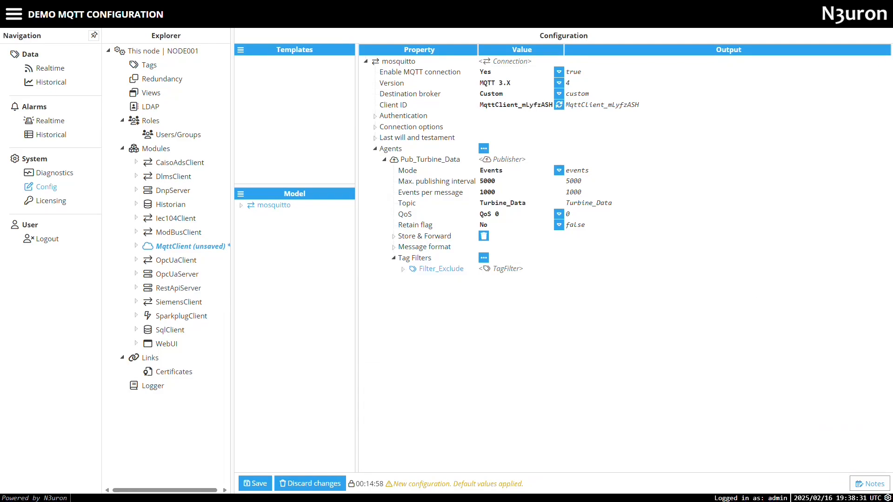
Set Filter_Exclude to Exclude mode with the path /Turbines/ and the regex pattern Last_TS.
{"action": "left_click", "coordinate": [404, 269]}
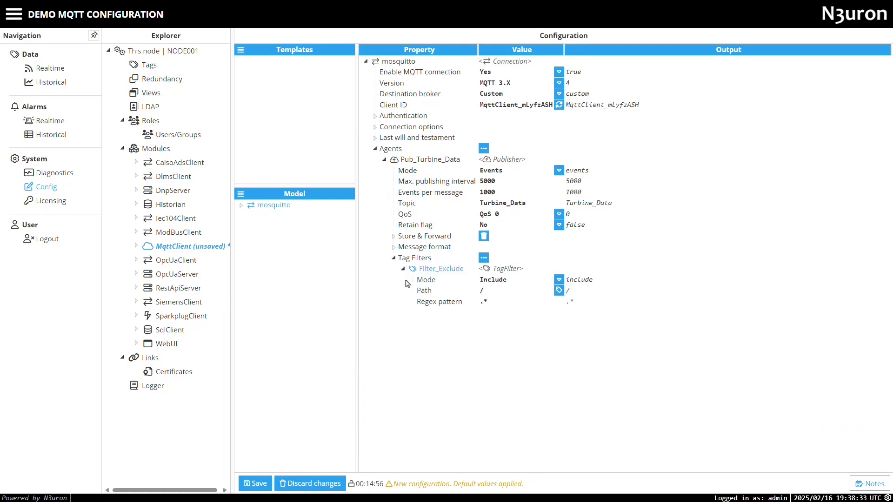
{"action": "left_click", "coordinate": [520, 283]}
{"action": "left_click", "coordinate": [507, 301]}
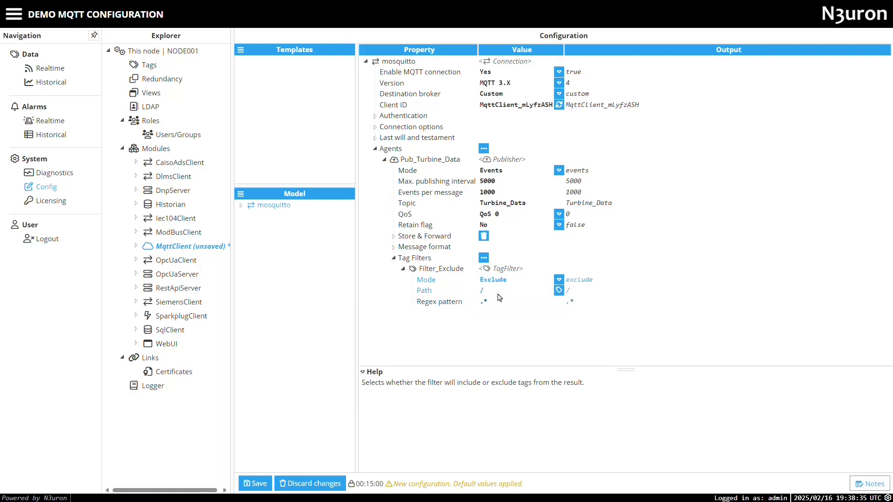
{"action": "left_click", "coordinate": [503, 293]}
{"action": "left_click", "coordinate": [559, 290]}
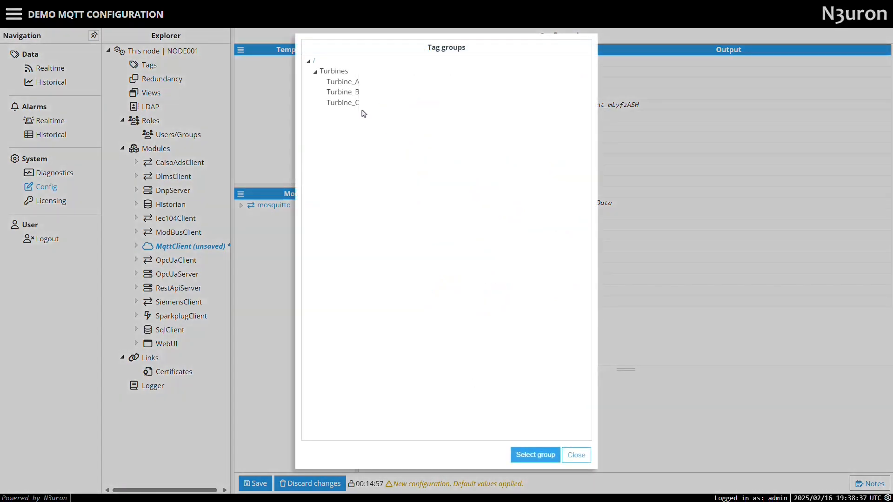
{"action": "left_click", "coordinate": [541, 458]}
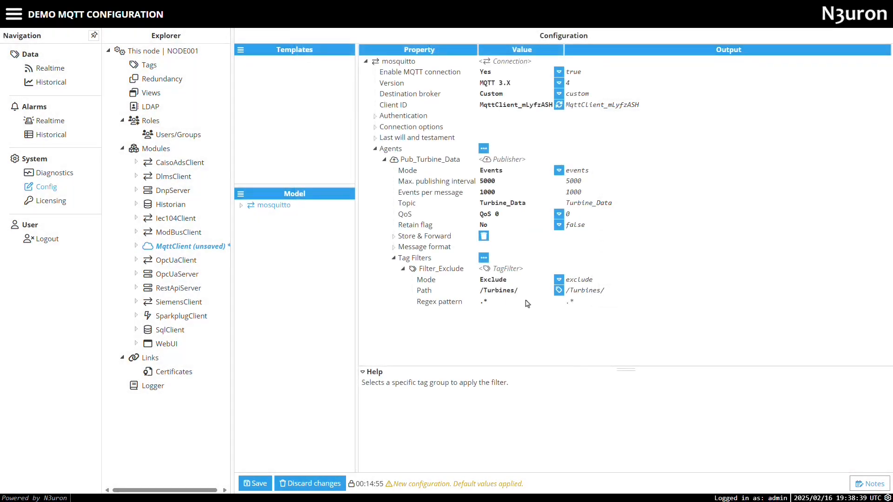
{"action": "left_click", "coordinate": [439, 302]}
{"action": "type", "text": "Last_TS"}
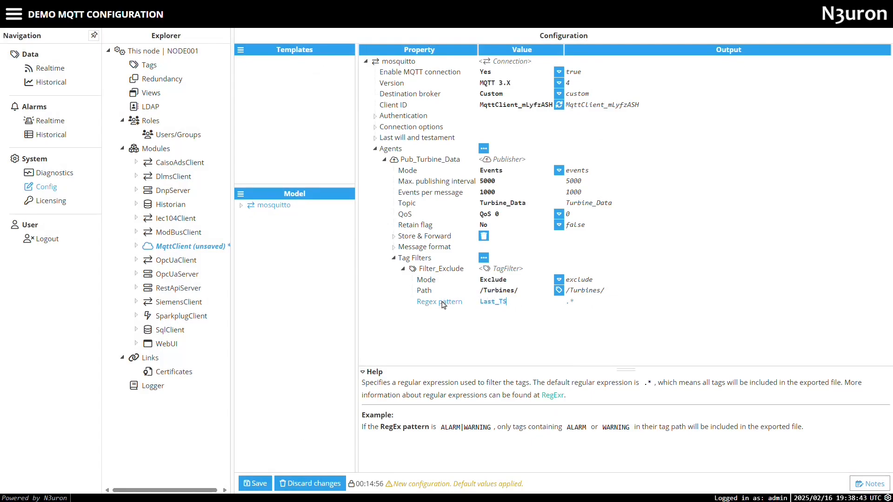
{"action": "left_click", "coordinate": [402, 270]}
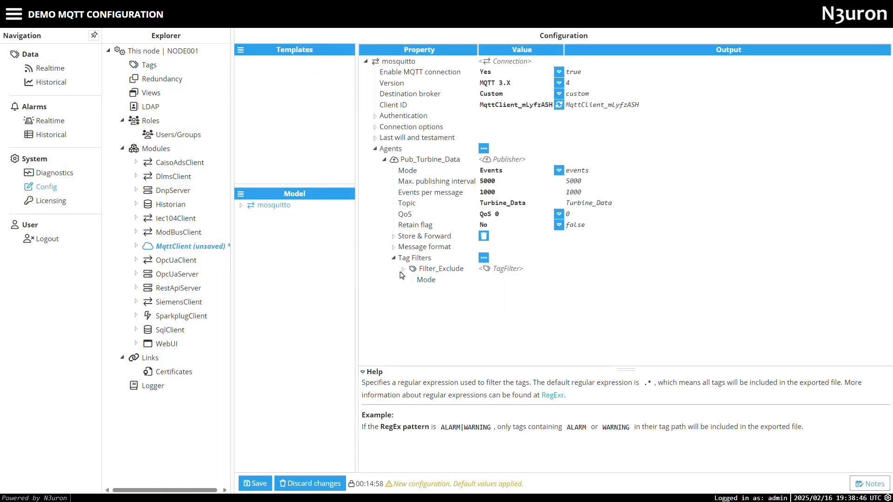
Add a second tag filter named Filter_Include to the publisher.
{"action": "left_click", "coordinate": [484, 258]}
{"action": "left_click", "coordinate": [494, 274]}
{"action": "type", "text": "Filter"}
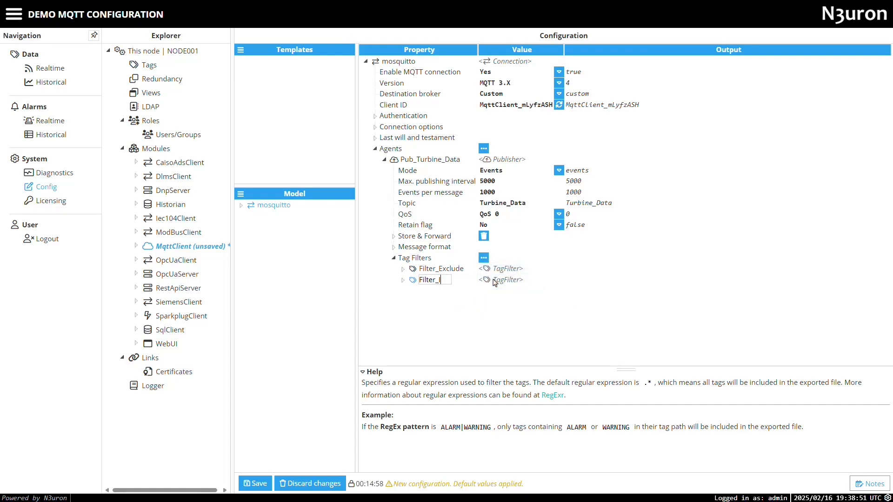
{"action": "type", "text": "_Include"}
Set Filter_Include's path to the /Turbines/ group and save the MqttClient configuration.
{"action": "left_click", "coordinate": [403, 280]}
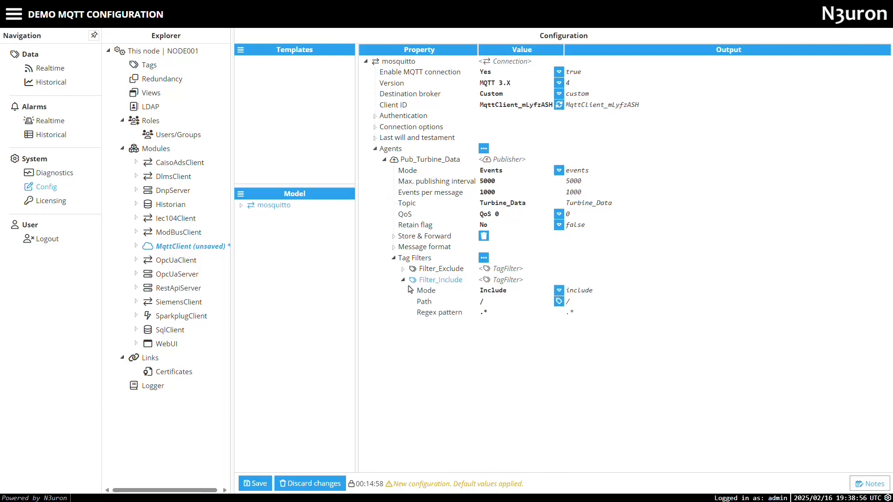
{"action": "left_click", "coordinate": [559, 301]}
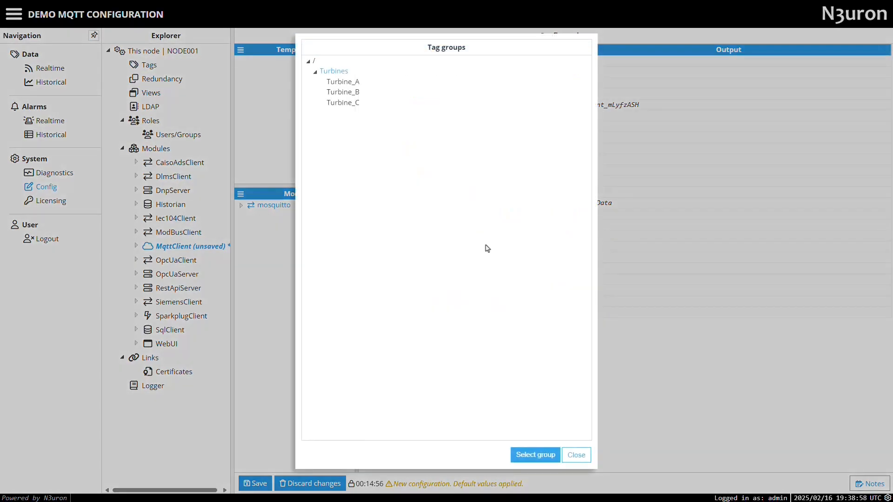
{"action": "left_click", "coordinate": [536, 455]}
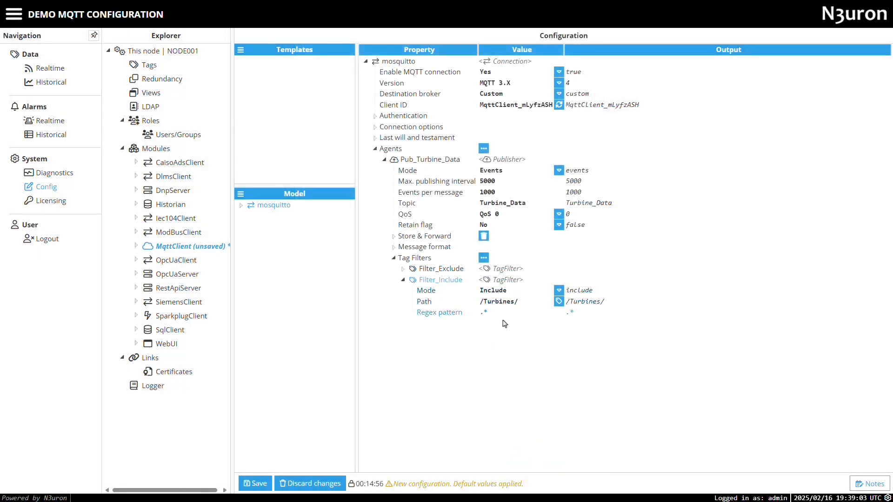
{"action": "left_click", "coordinate": [262, 487]}
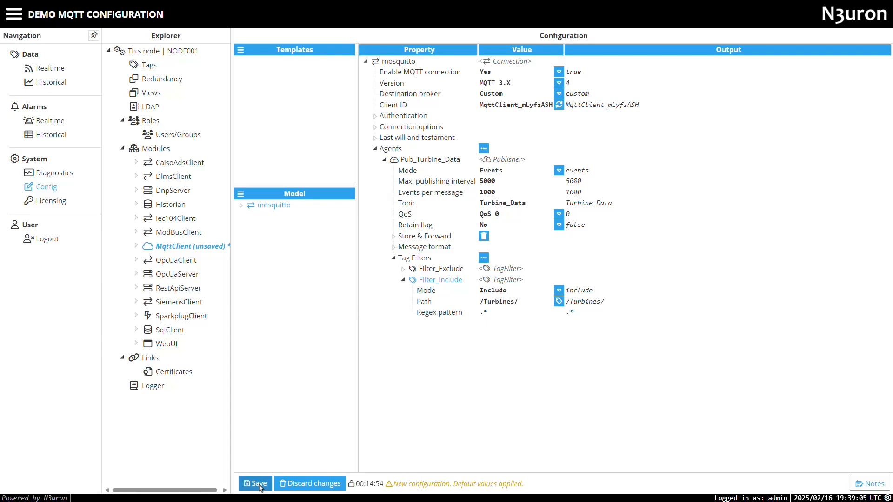
{"action": "left_click", "coordinate": [416, 275]}
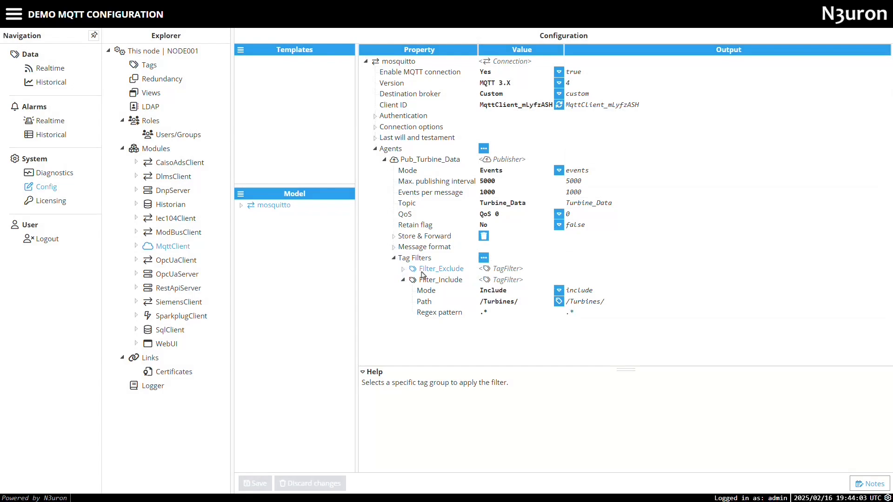
Enable the realtime logs in diagnostics at TRACE level for the MqttClient module only.
{"action": "left_click", "coordinate": [41, 173]}
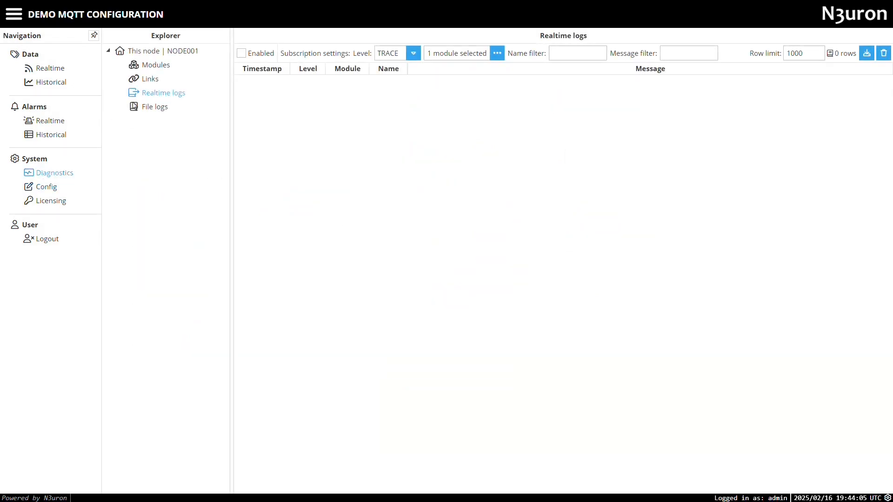
{"action": "left_click", "coordinate": [413, 53]}
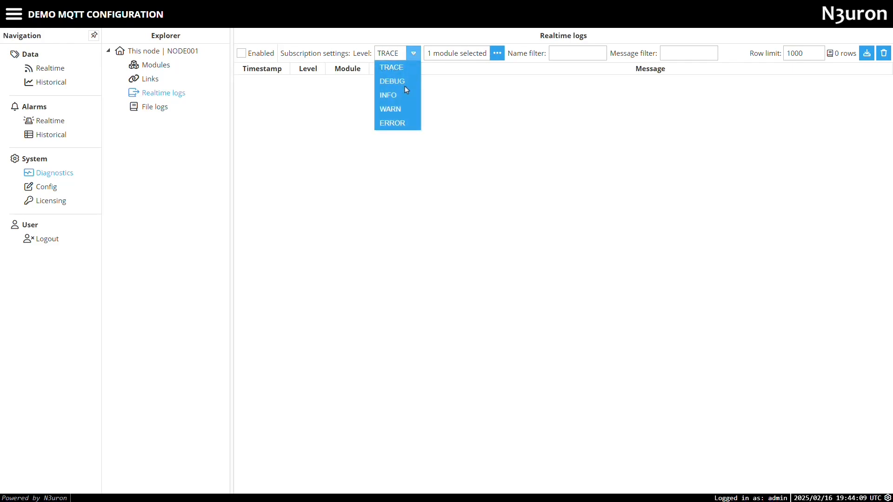
{"action": "left_click", "coordinate": [389, 67]}
{"action": "left_click", "coordinate": [497, 53]}
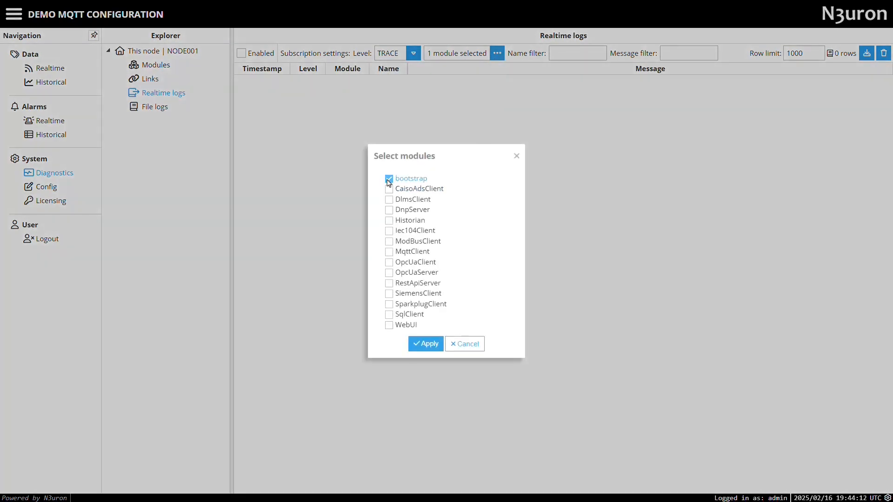
{"action": "left_click", "coordinate": [388, 252]}
{"action": "left_click", "coordinate": [425, 343]}
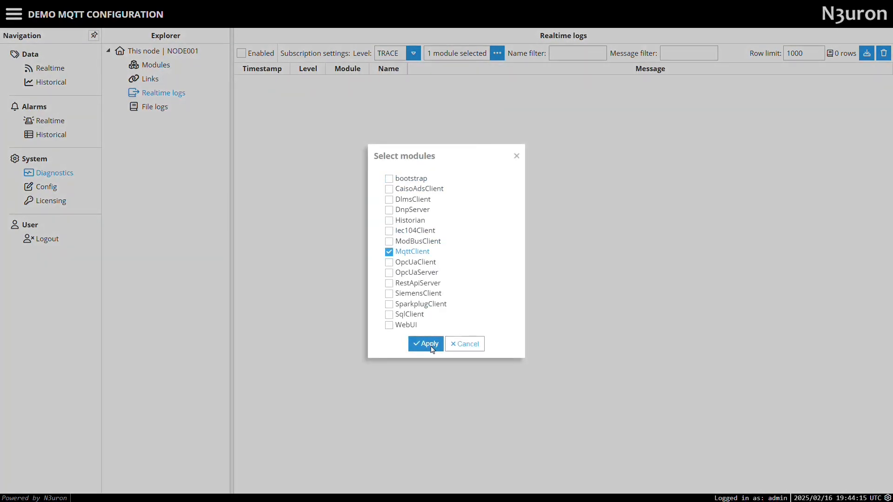
{"action": "left_click", "coordinate": [242, 53]}
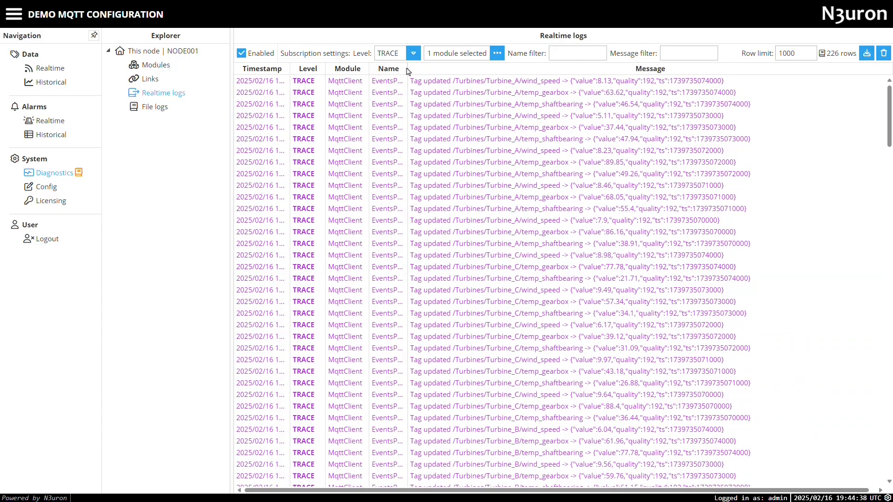
Widen the log's Name column, examine the publisher's messages, and stop the realtime log capture.
{"action": "left_click_drag", "start_coordinate": [408, 69], "coordinate": [450, 71]}
{"action": "scroll", "coordinate": [513, 277], "scroll_direction": "down", "scroll_amount": 10}
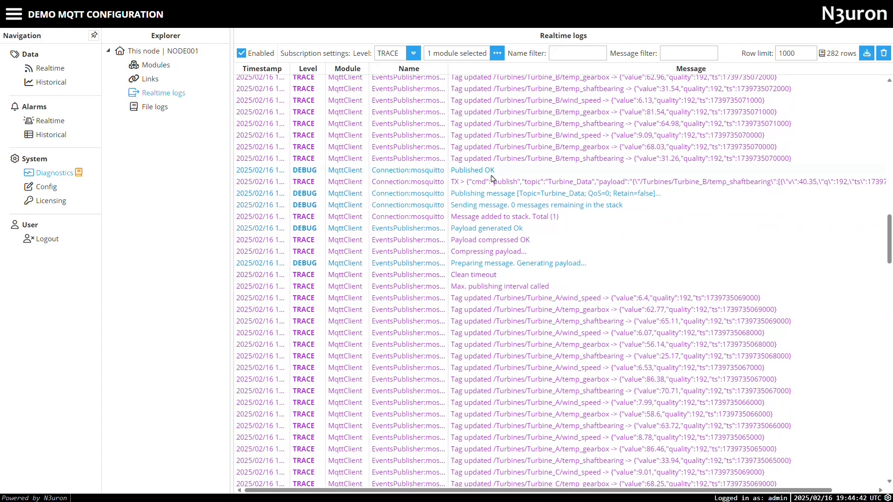
{"action": "left_click", "coordinate": [259, 55]}
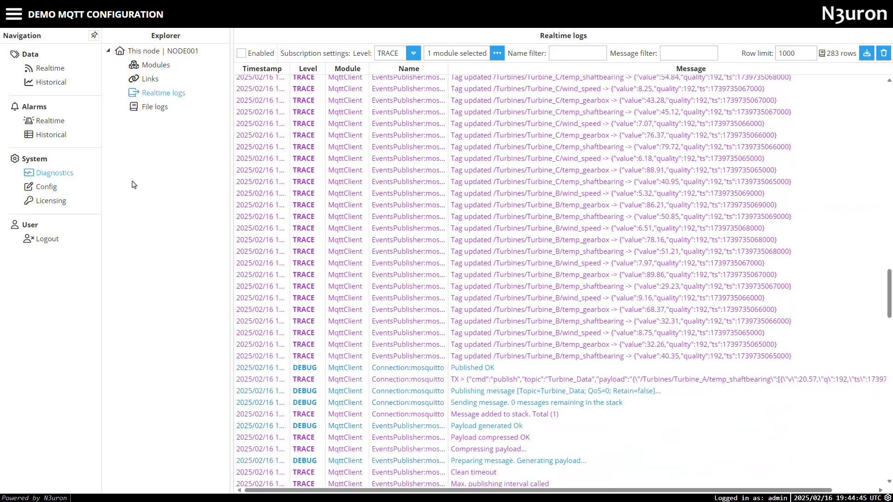
Switch to MQTT Explorer and review the mosquitto connection's name, host, subscribed topic and certificates.
{"action": "key", "text": "alt+Tab"}
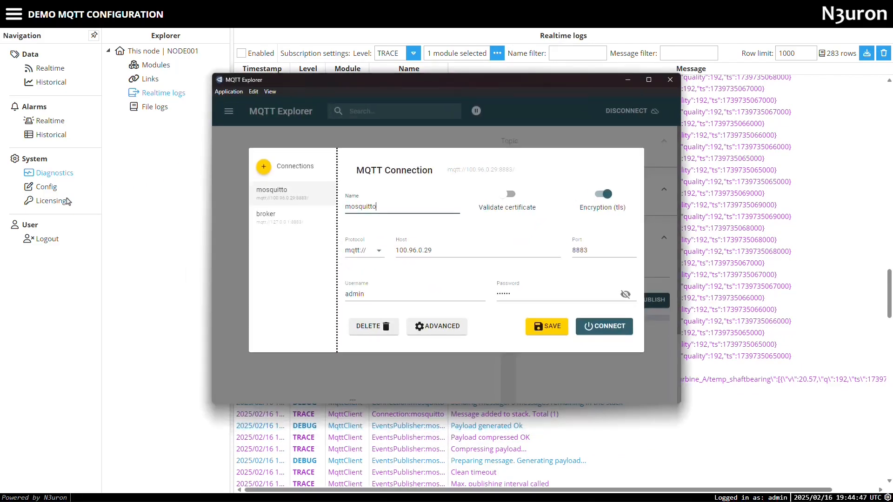
{"action": "left_click_drag", "start_coordinate": [390, 207], "coordinate": [331, 209]}
{"action": "left_click_drag", "start_coordinate": [432, 250], "coordinate": [388, 251]}
{"action": "left_click", "coordinate": [437, 326]}
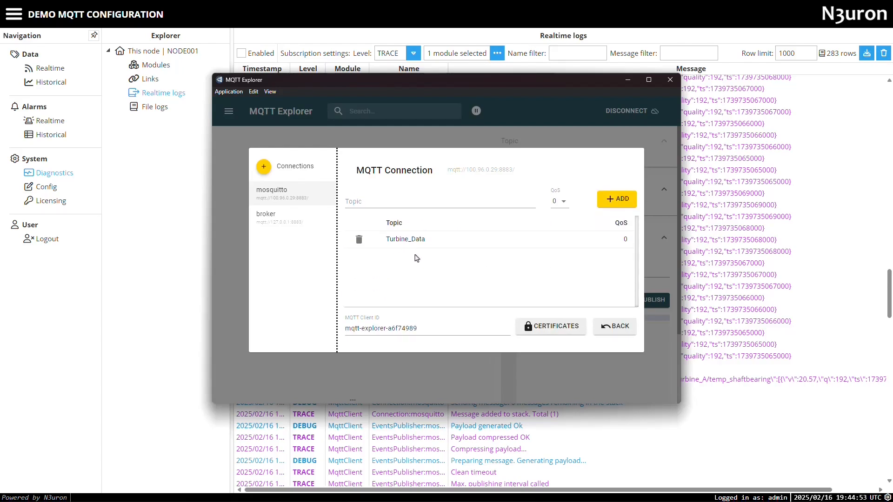
{"action": "left_click", "coordinate": [542, 330]}
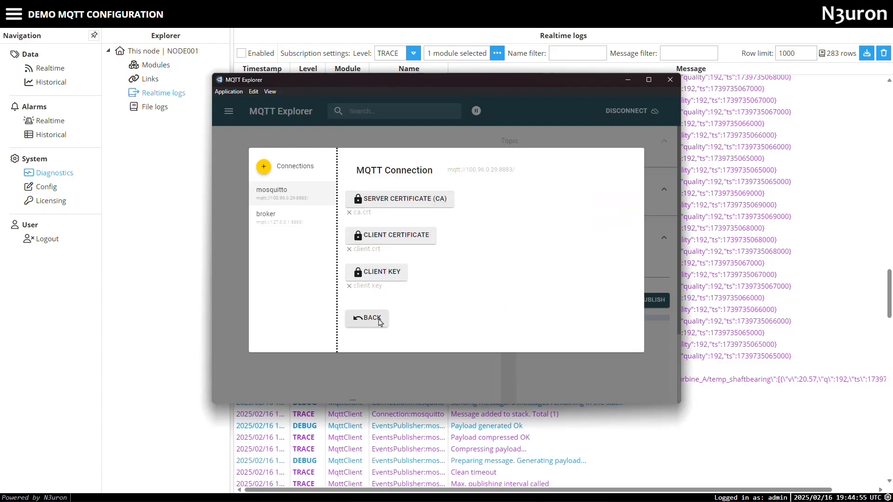
{"action": "left_click", "coordinate": [363, 318]}
{"action": "left_click", "coordinate": [615, 328]}
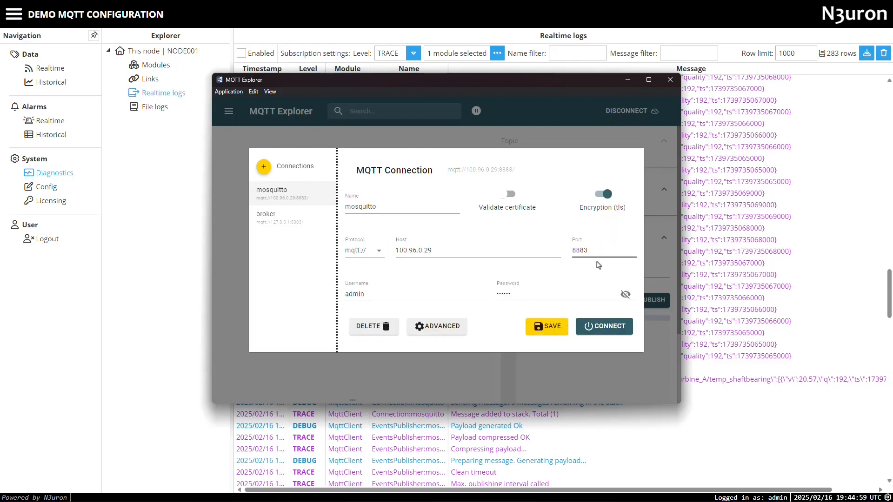
Connect MQTT Explorer to the mosquitto broker and place its window below N3uron's realtime tag list for Turbine_C.
{"action": "left_click", "coordinate": [601, 326]}
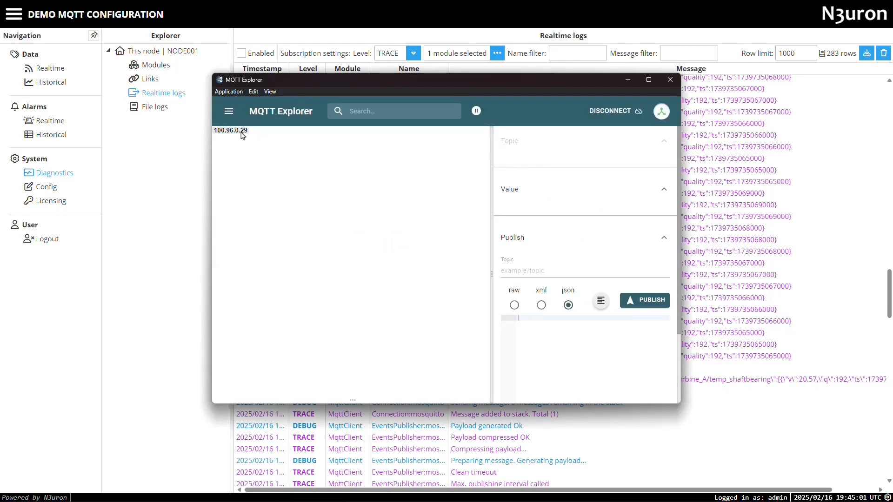
{"action": "left_click_drag", "start_coordinate": [343, 84], "coordinate": [393, 175]}
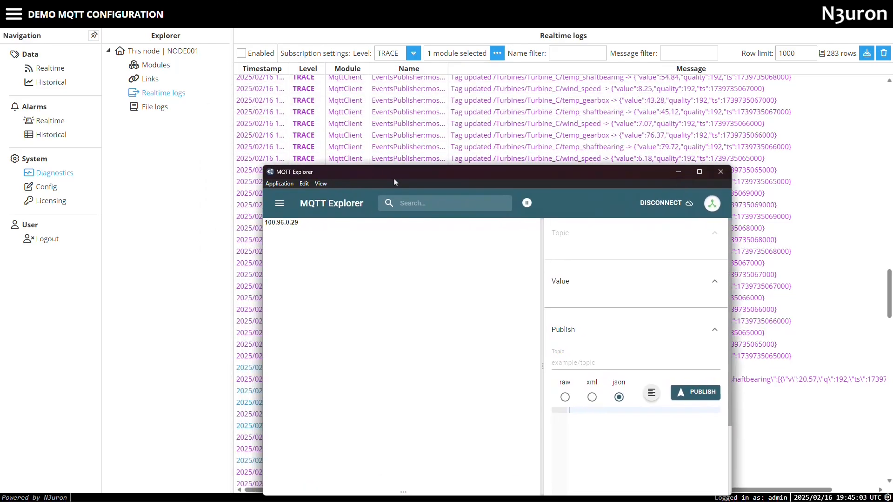
{"action": "left_click", "coordinate": [48, 70]}
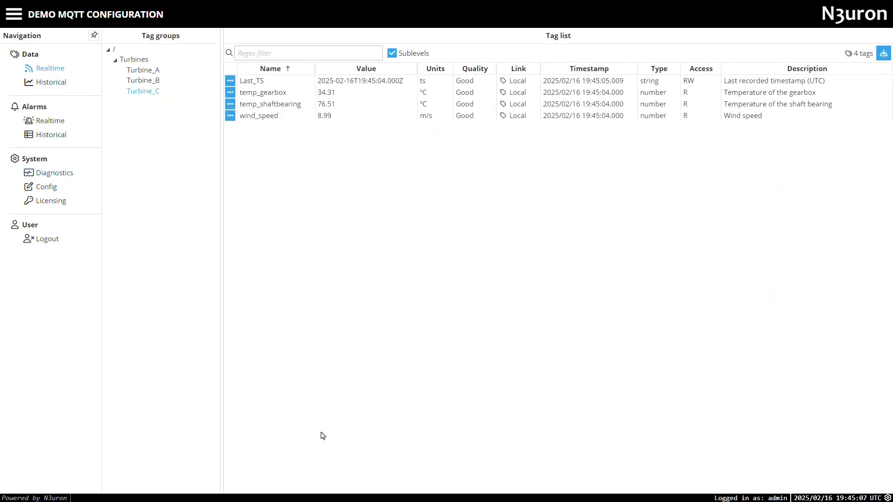
{"action": "key", "text": "alt+Tab"}
{"action": "left_click_drag", "start_coordinate": [567, 177], "coordinate": [584, 135]}
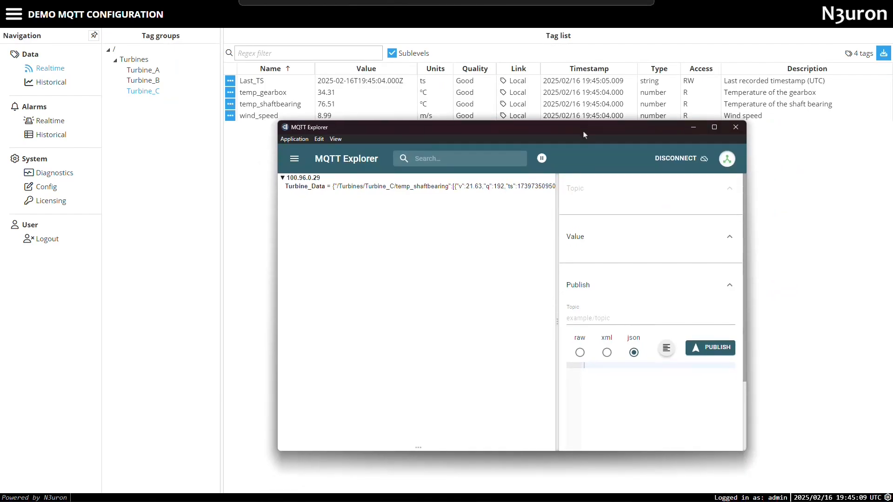
Examine the Turbine_Data topic's payload at the /Turbines/Turbine_B/wind_speed values, and minimize MQTT Explorer.
{"action": "left_click", "coordinate": [394, 190]}
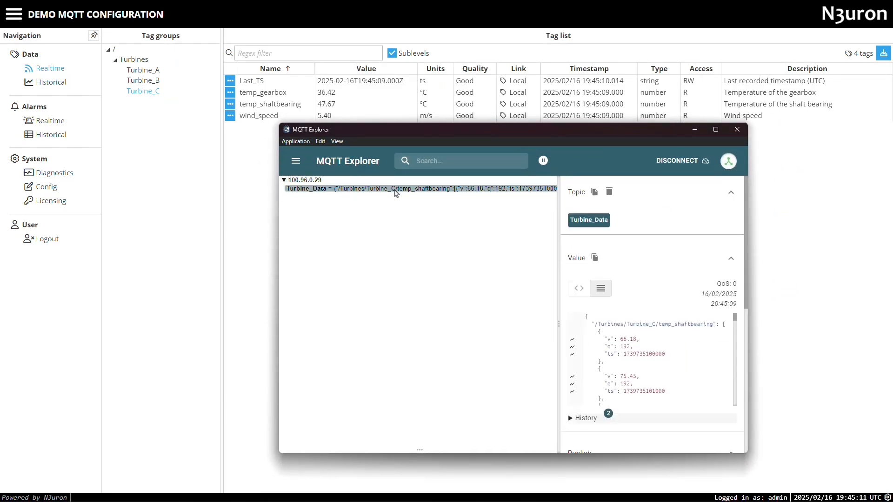
{"action": "scroll", "coordinate": [658, 359], "scroll_direction": "down", "scroll_amount": 3}
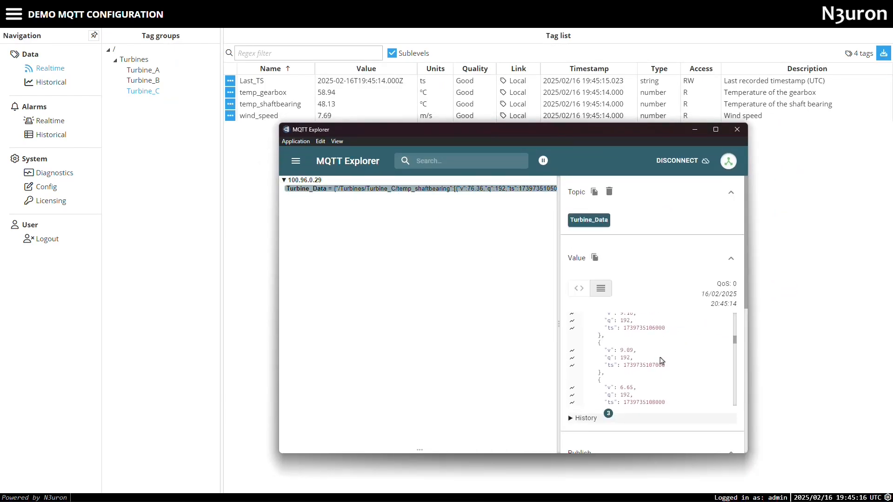
{"action": "scroll", "coordinate": [662, 361], "scroll_direction": "down", "scroll_amount": 5}
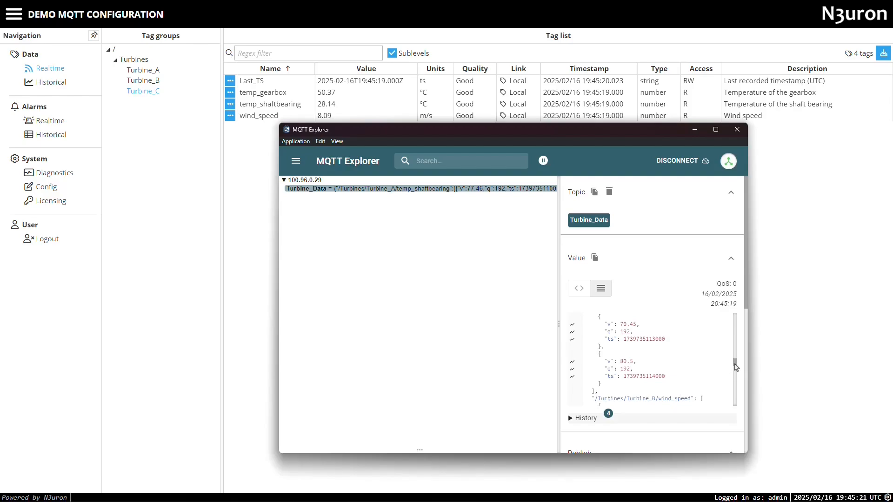
{"action": "left_click_drag", "start_coordinate": [736, 367], "coordinate": [736, 371]}
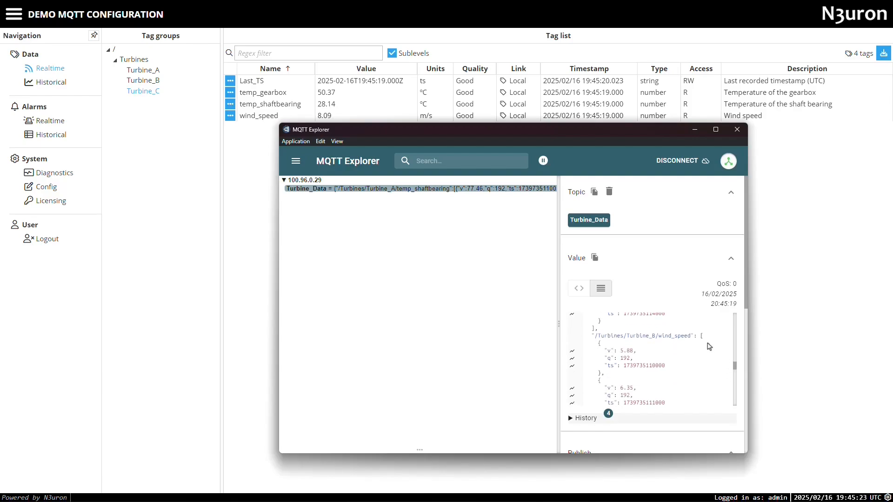
{"action": "left_click_drag", "start_coordinate": [595, 335], "coordinate": [694, 339]}
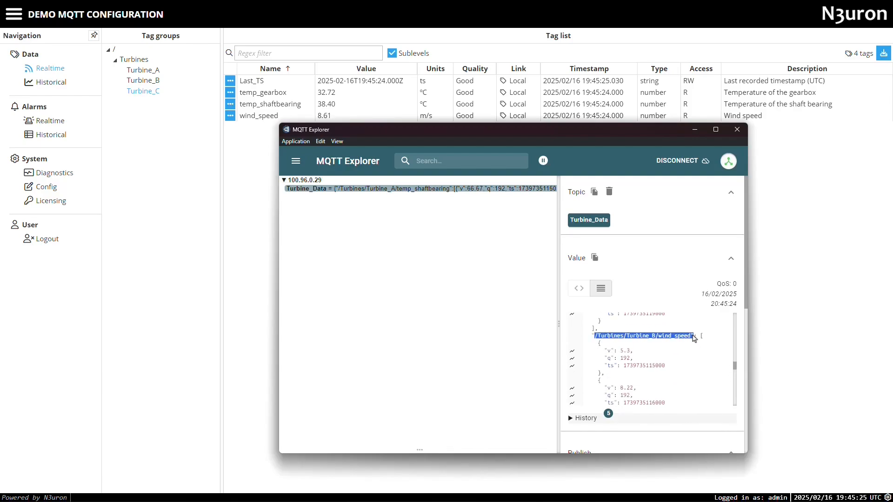
{"action": "left_click_drag", "start_coordinate": [602, 351], "coordinate": [692, 367]}
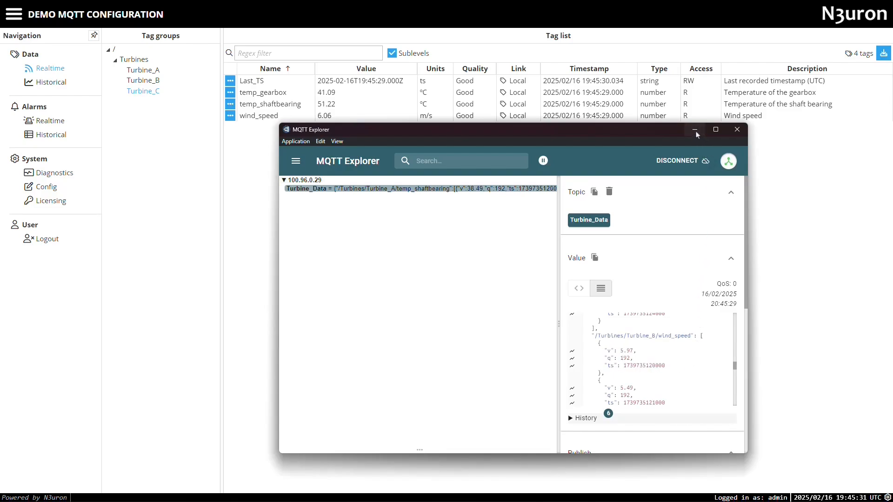
{"action": "left_click", "coordinate": [695, 131]}
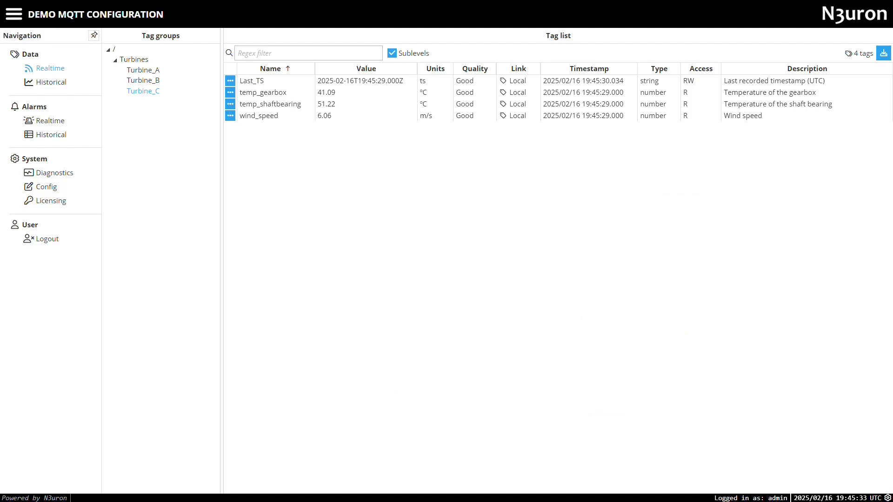